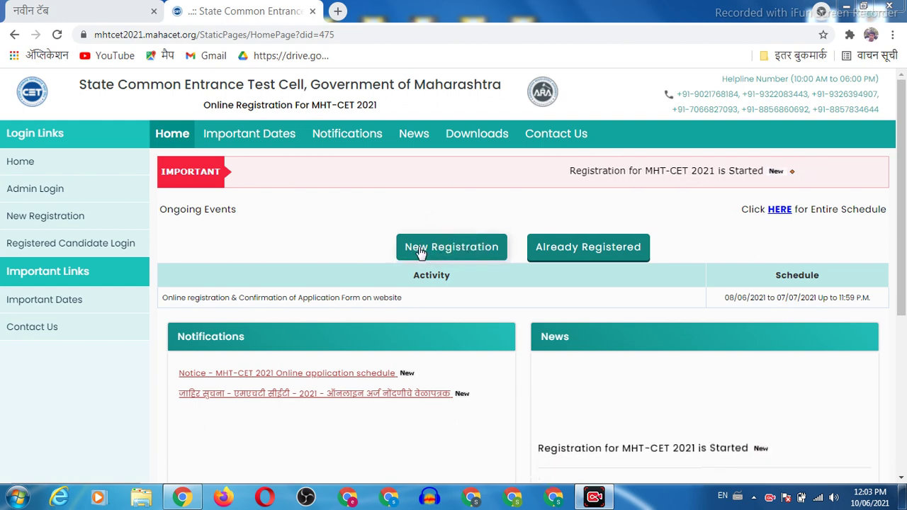
- Begin a New Registration, read through the pre-requisite instructions, and choose 'I Accept and Proceed >>>'
left_click(472, 249)
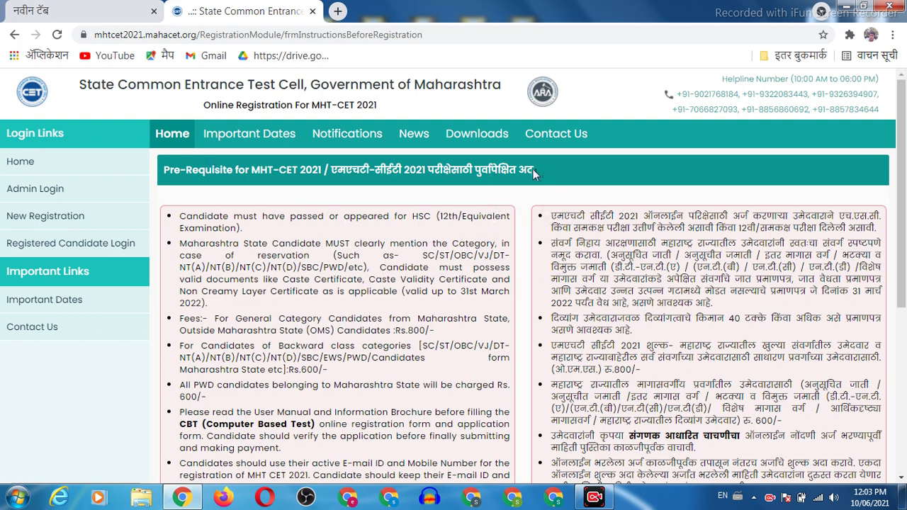
scroll(535, 217, "down", 2)
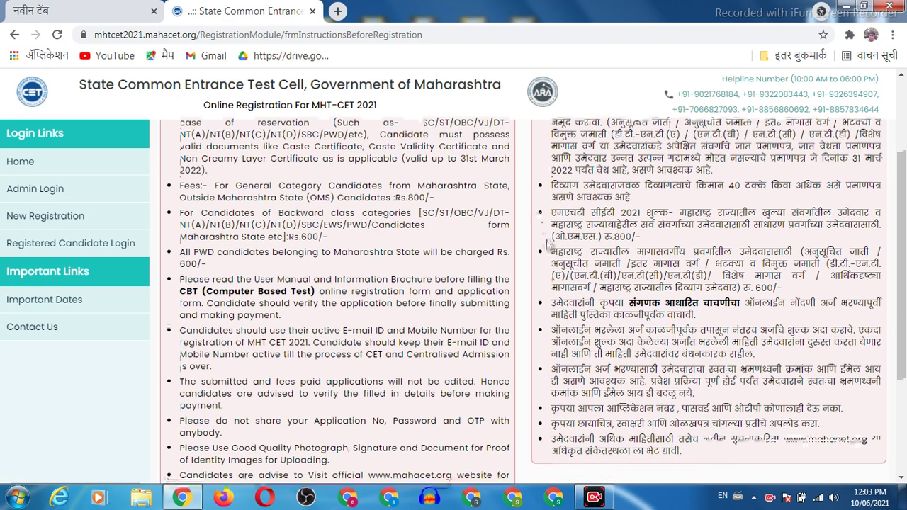
scroll(597, 243, "down", 3)
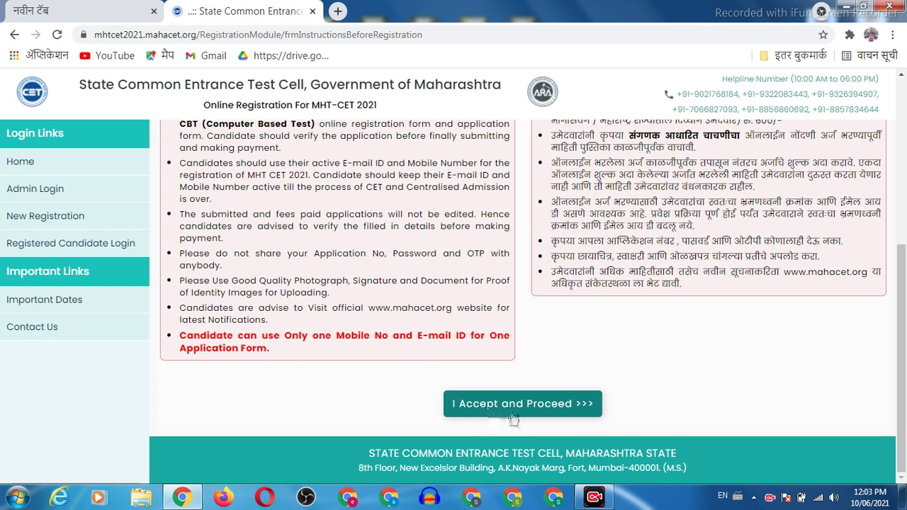
left_click(556, 419)
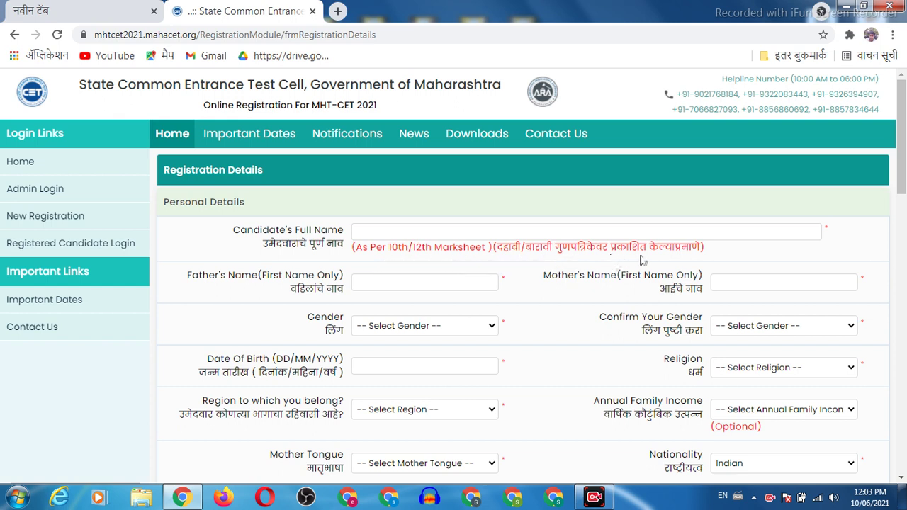
- Enter the candidate's full name and correct the wrong letter in the surname
left_click(367, 234)
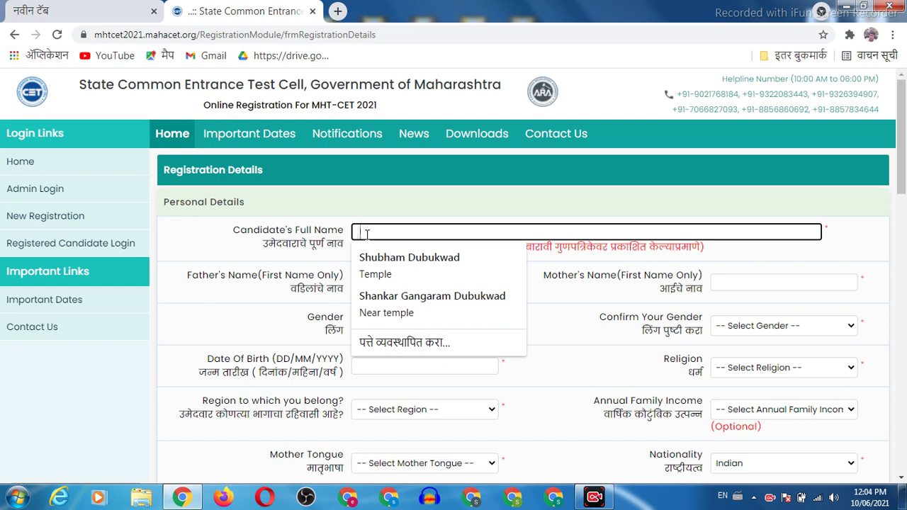
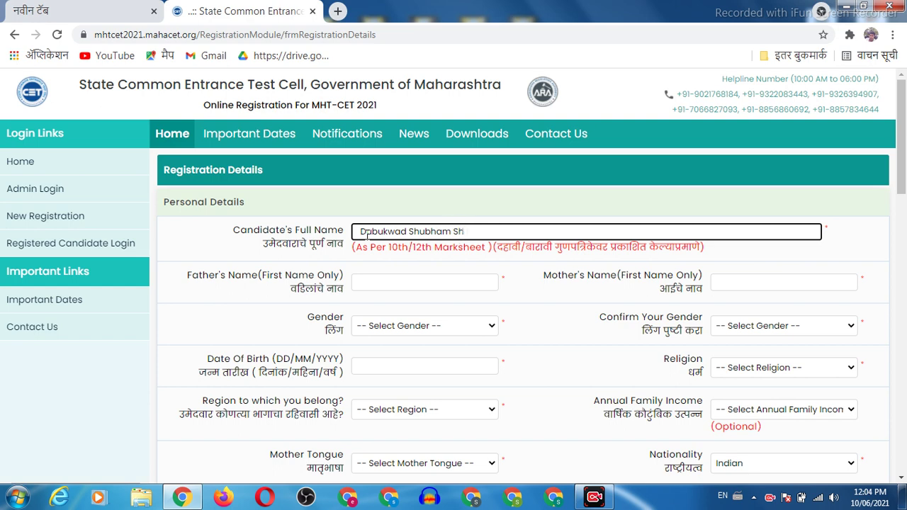
left_click(367, 231)
key("Delete")
type("u")
key("End")
left_click(381, 281)
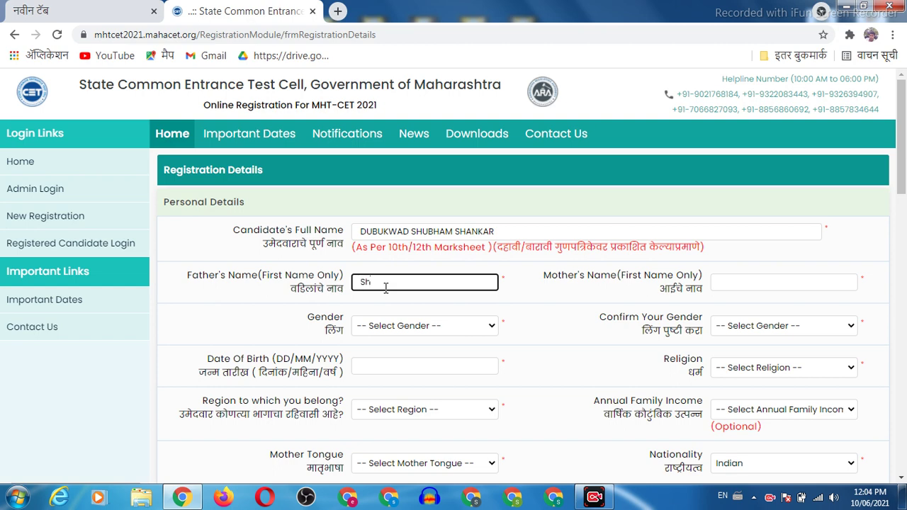
- Fill in the Father's Name and Mother's Name fields with their first names
type("Shankar")
left_click(732, 289)
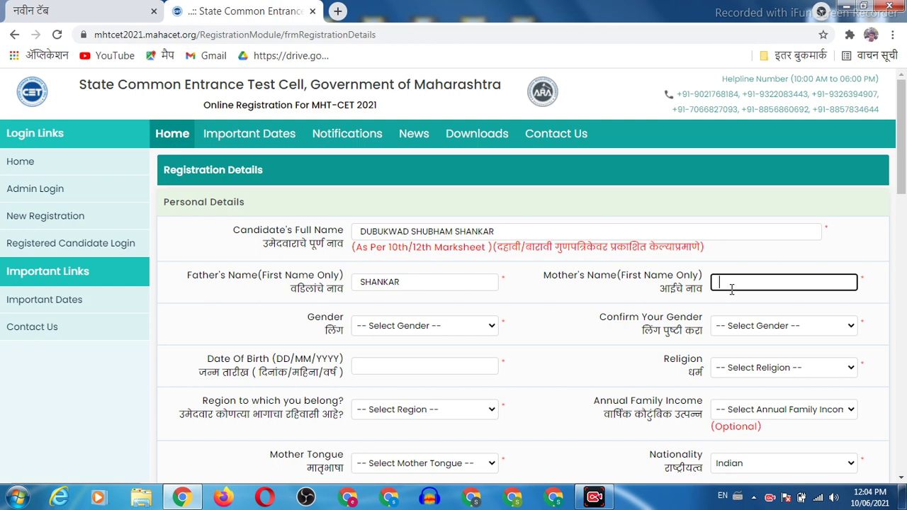
type("bhara")
type("i")
left_click(532, 326)
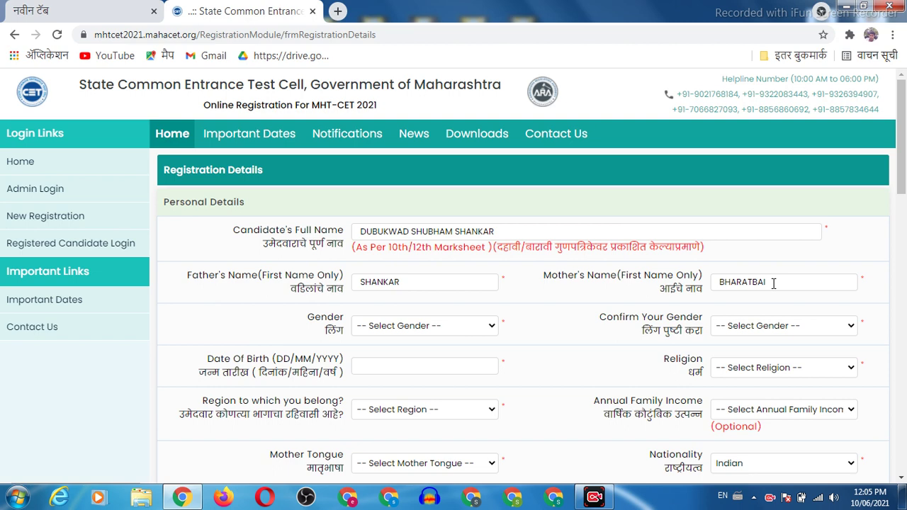
- Choose Male for both Gender and Confirm Your Gender, dismissing each mismatch alert
left_click(440, 328)
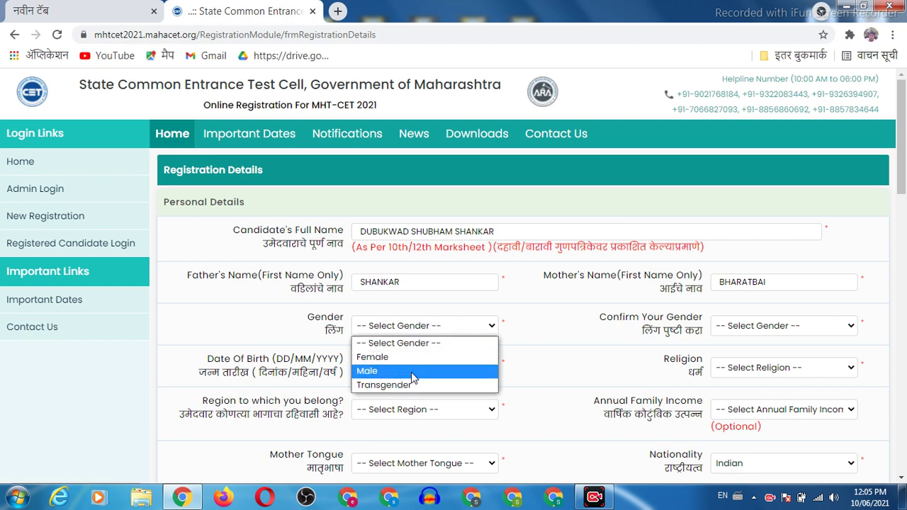
left_click(412, 373)
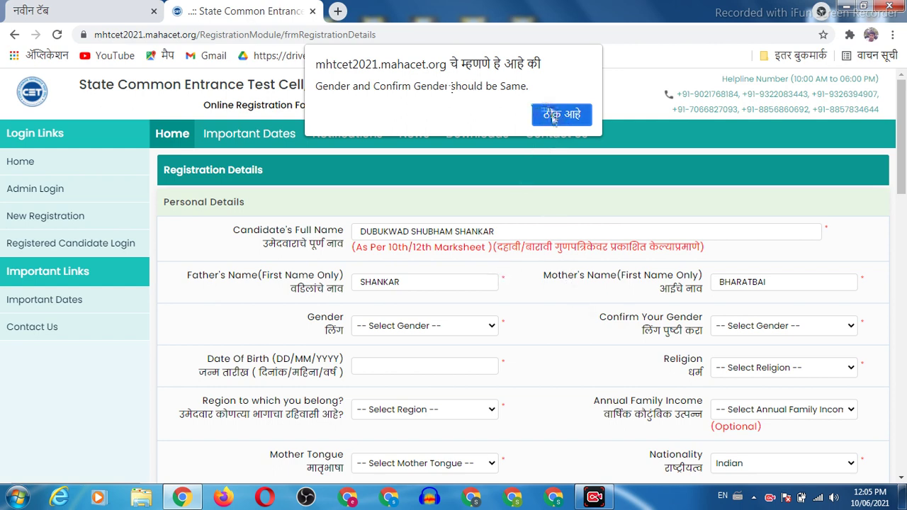
left_click(554, 117)
scroll(595, 369, "down", 1)
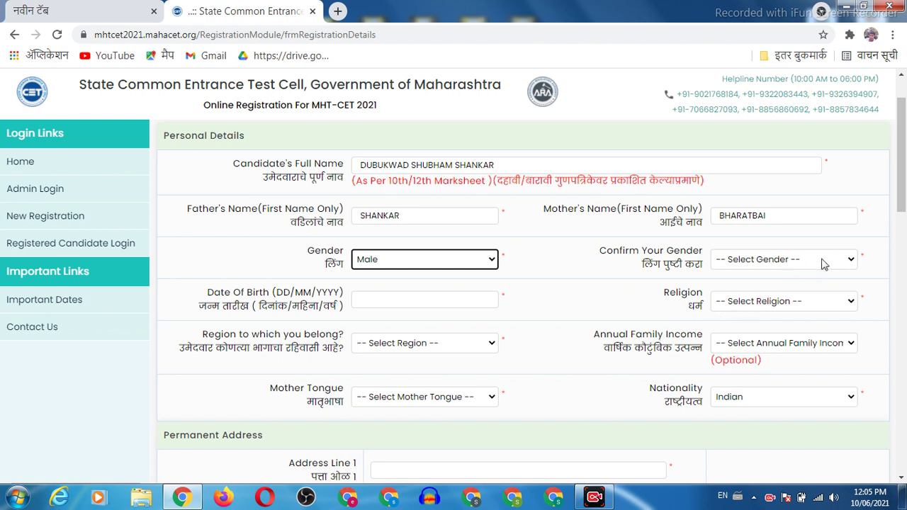
left_click(826, 261)
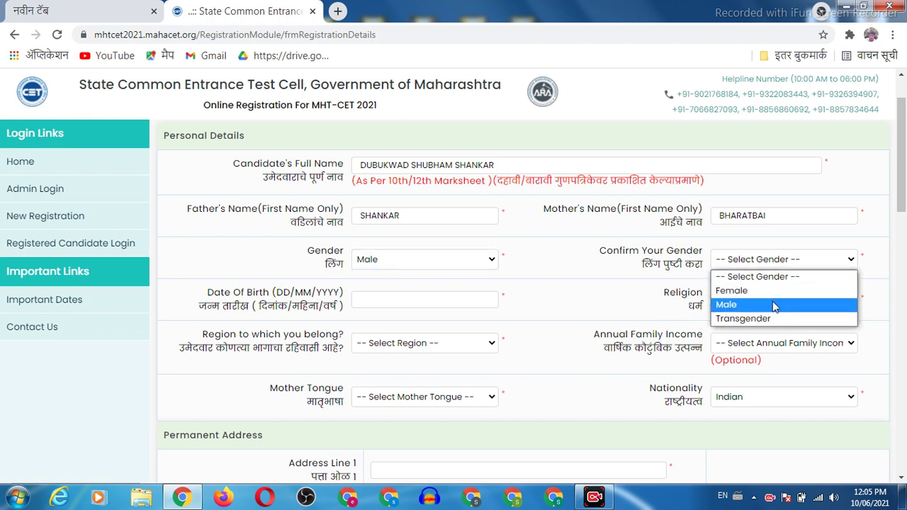
left_click(753, 293)
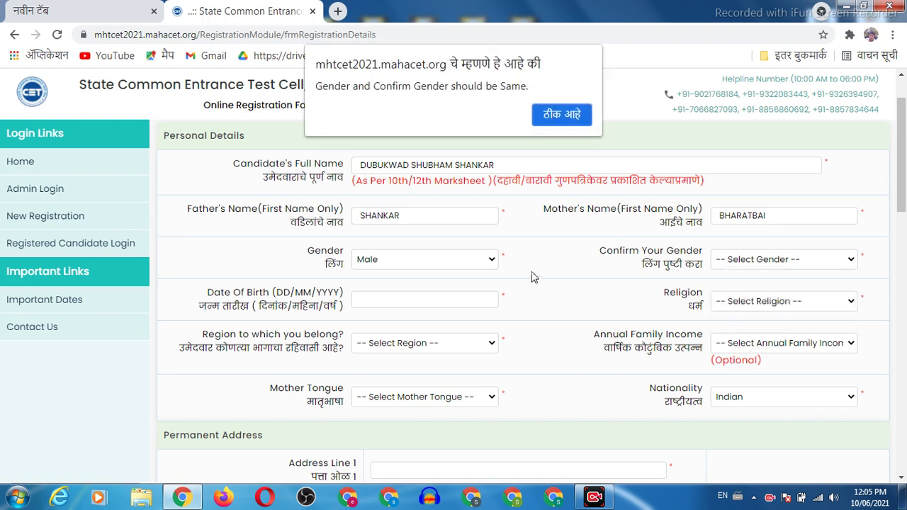
left_click(550, 116)
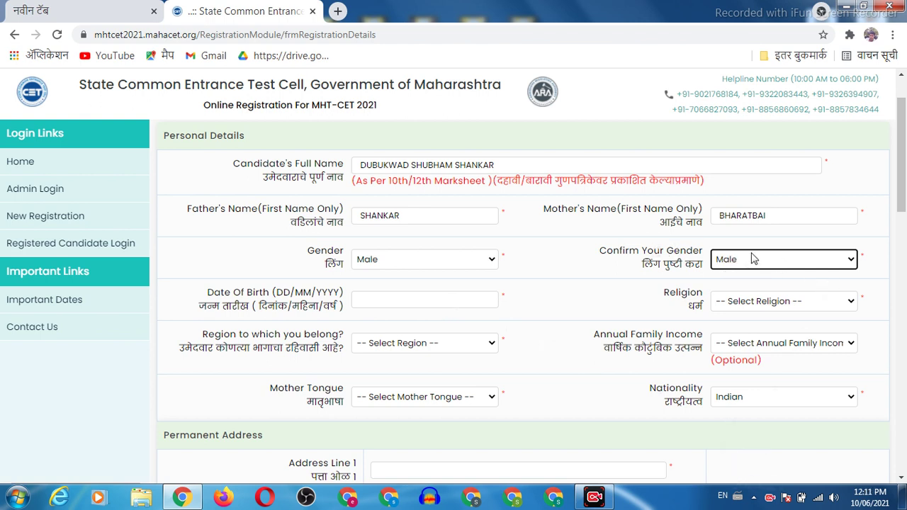
- Recheck the gender choices and keep Male as the confirmed gender
left_click(448, 260)
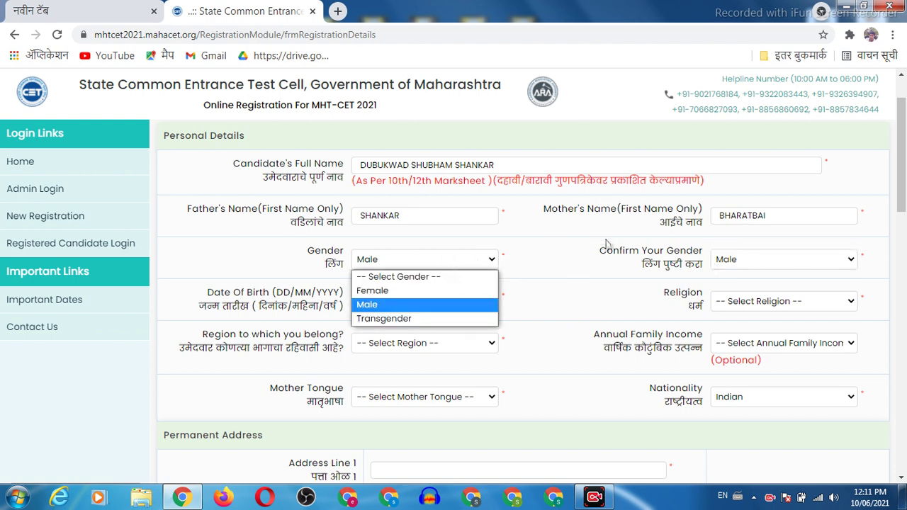
left_click(755, 261)
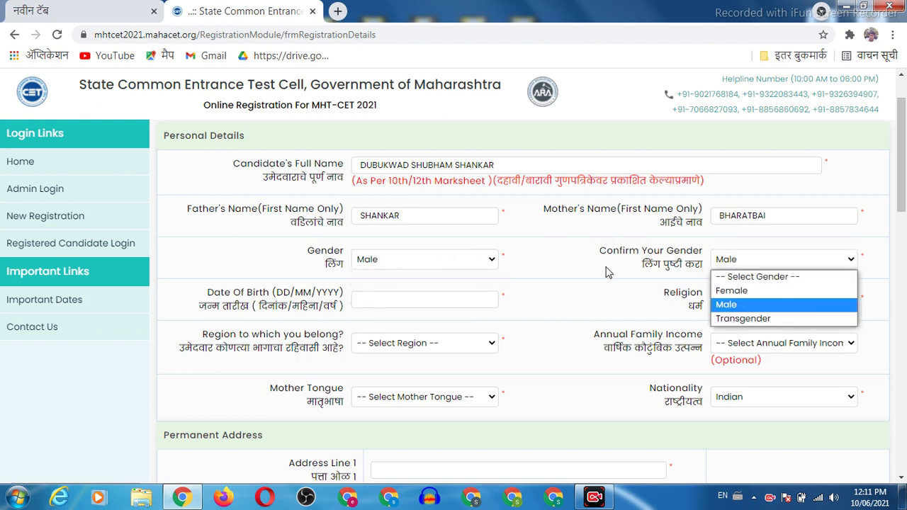
left_click(741, 304)
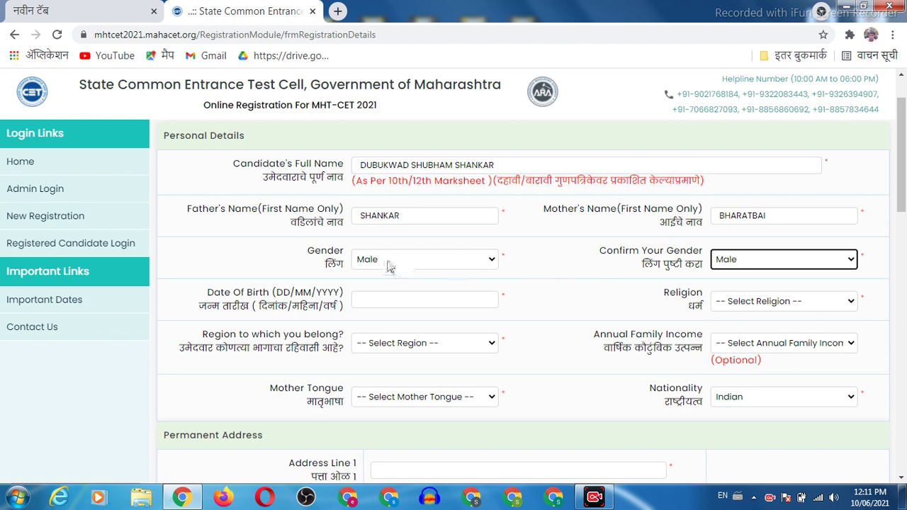
left_click(373, 303)
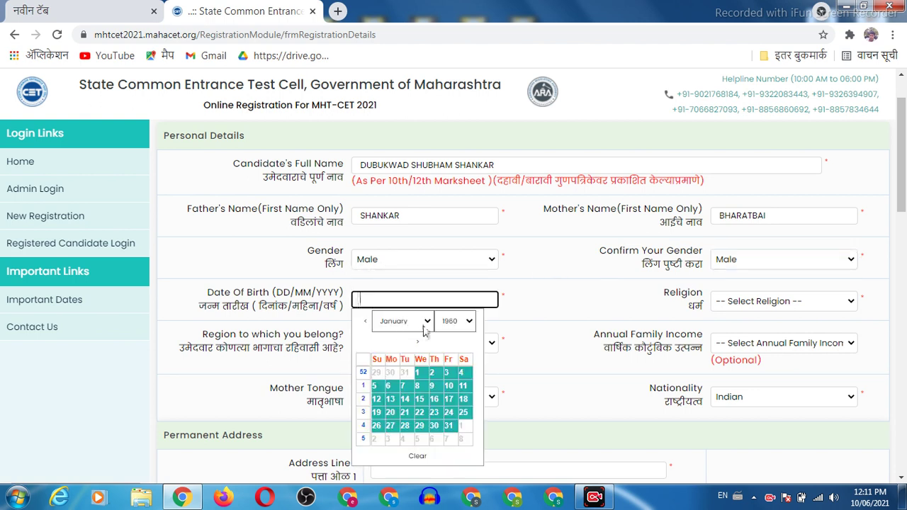
left_click(464, 324)
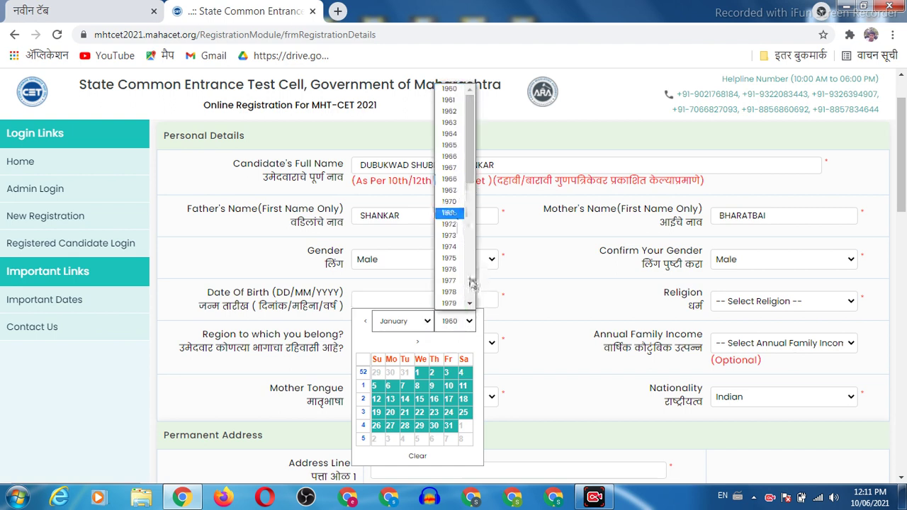
scroll(464, 294, "down", 4)
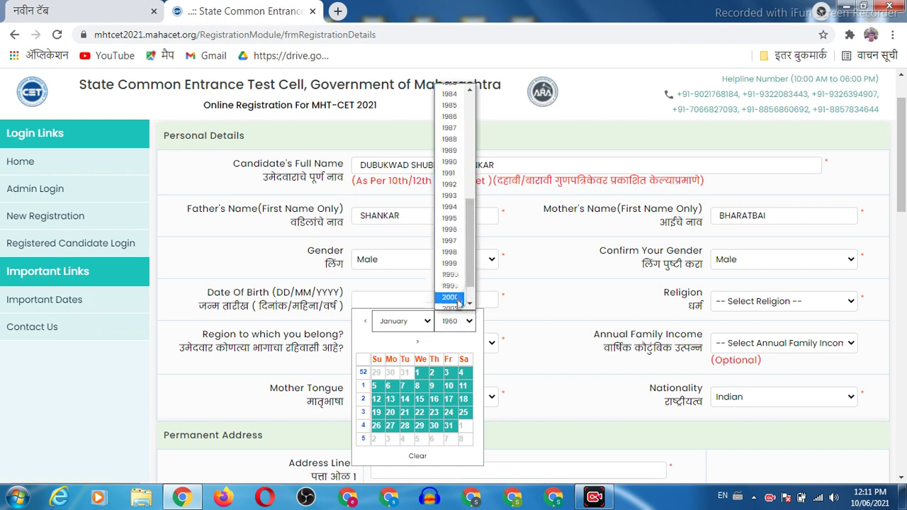
left_click(457, 306)
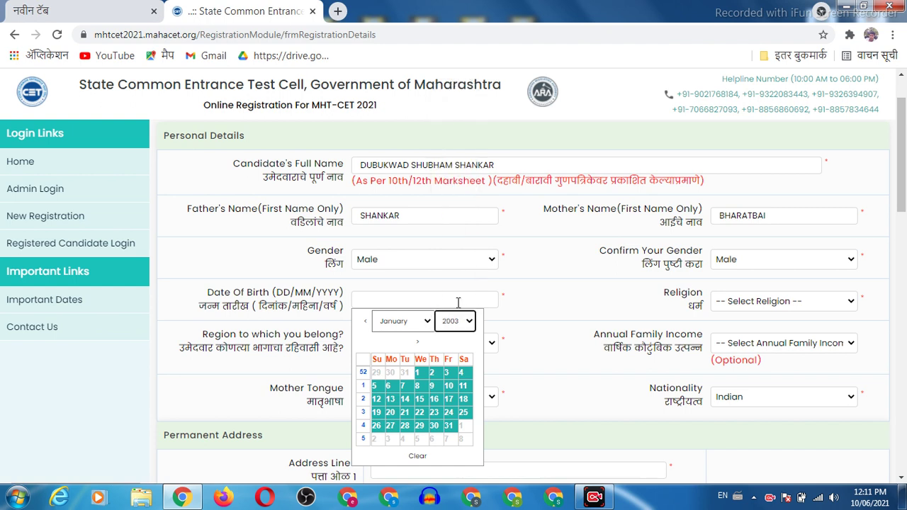
left_click(410, 321)
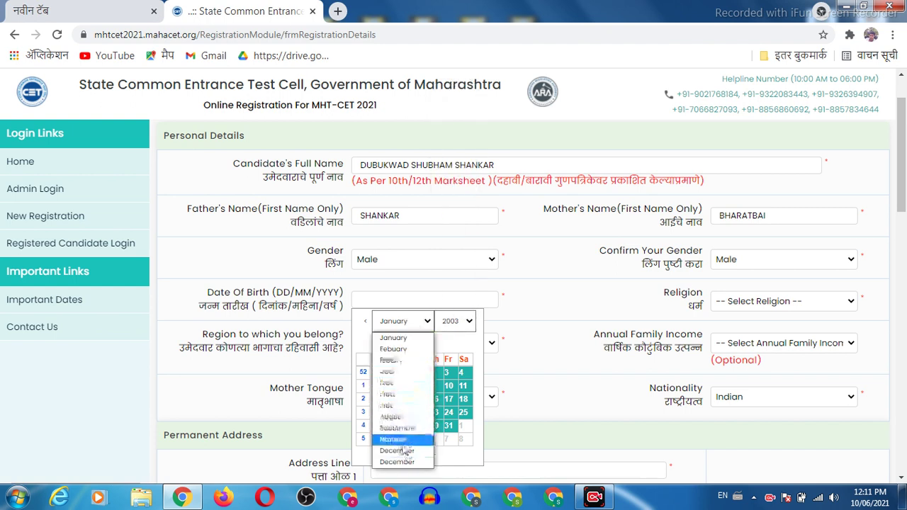
left_click(404, 455)
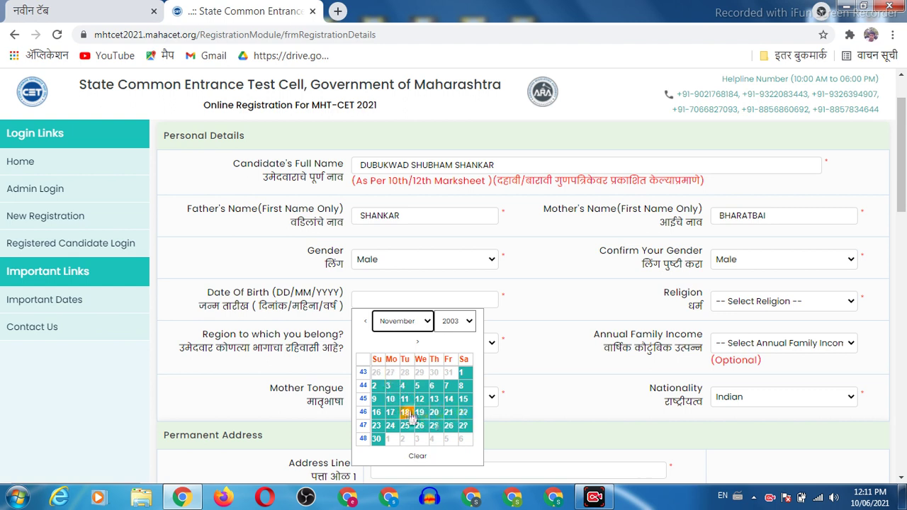
left_click(419, 412)
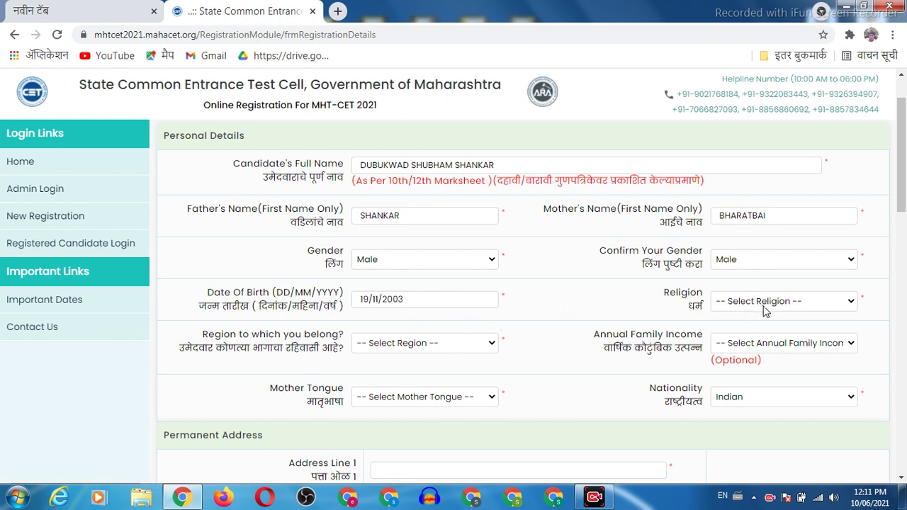
- Set religion to Hindu and region to Rural
left_click(764, 305)
left_click(752, 334)
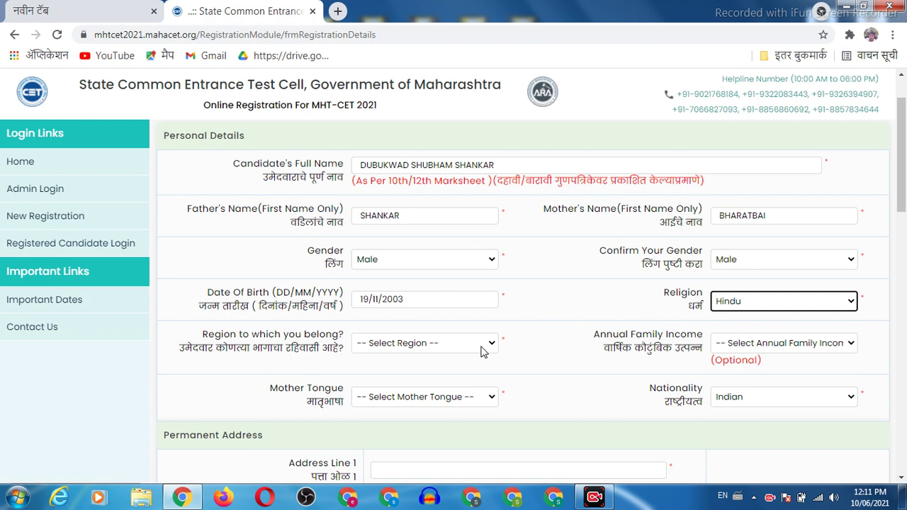
left_click(482, 352)
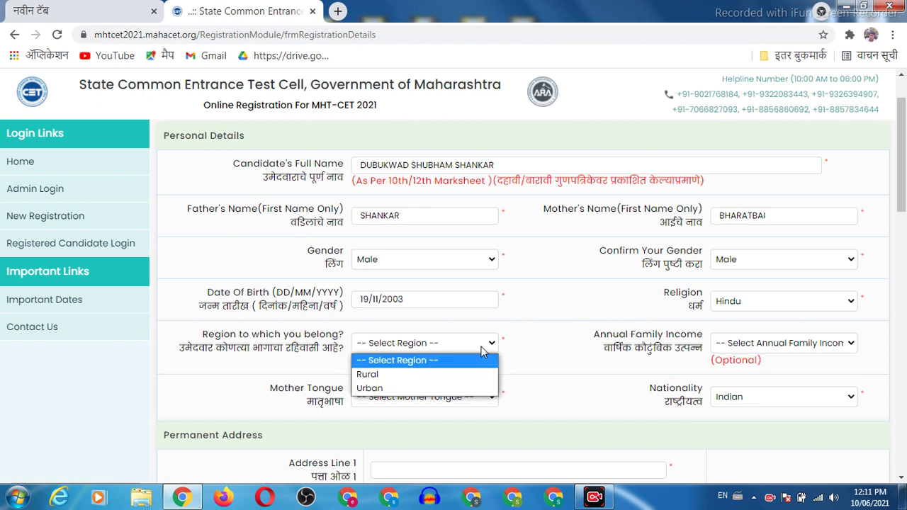
left_click(423, 383)
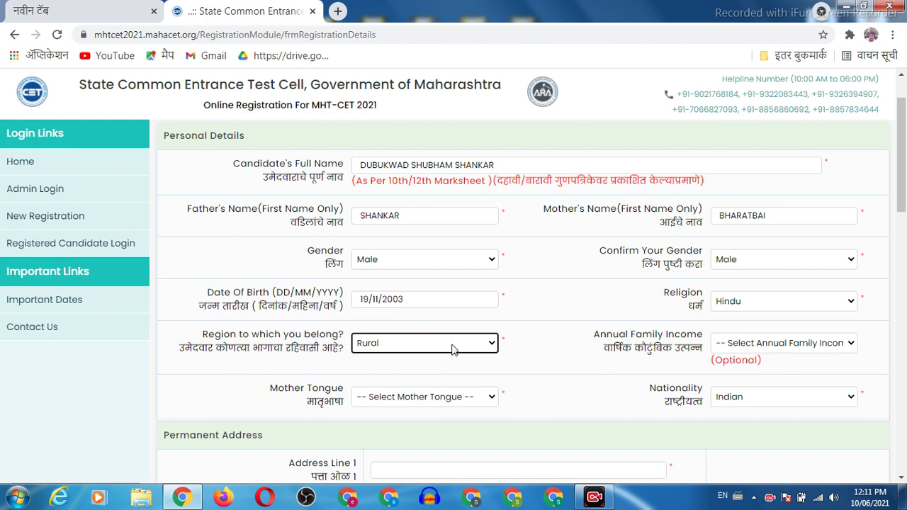
left_click(458, 346)
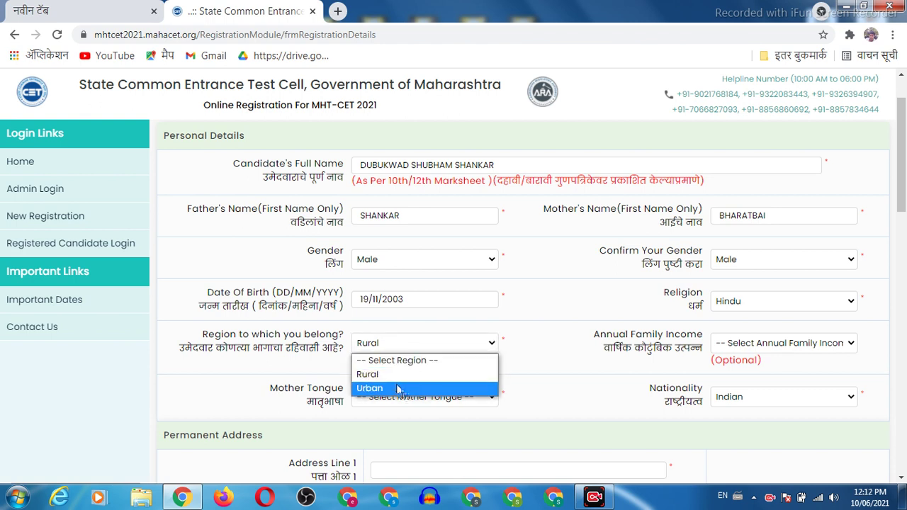
left_click(575, 343)
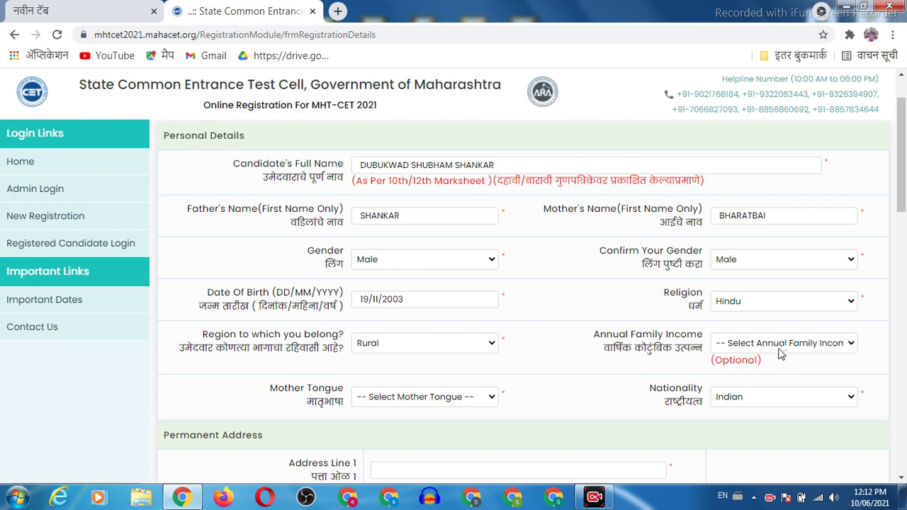
- Set annual family income to 50,001 - 1,00,000 and mother tongue to Marathi
left_click(773, 352)
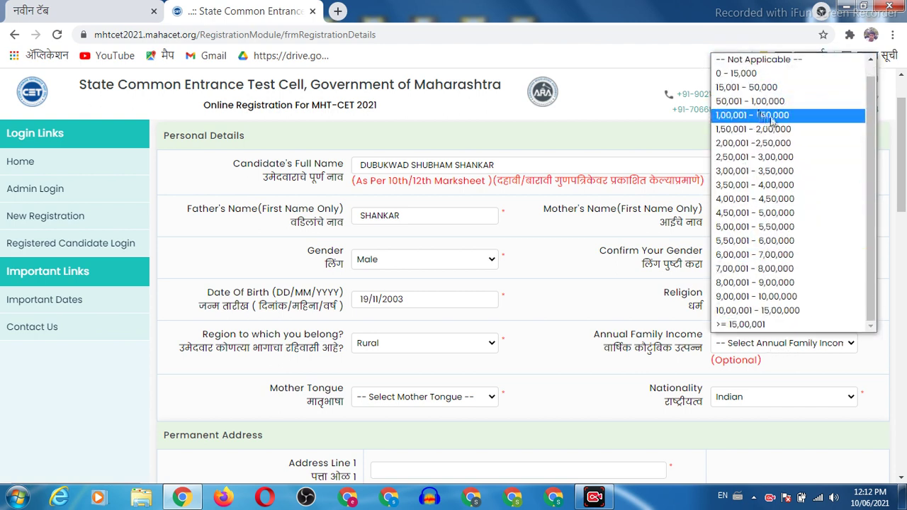
left_click(764, 106)
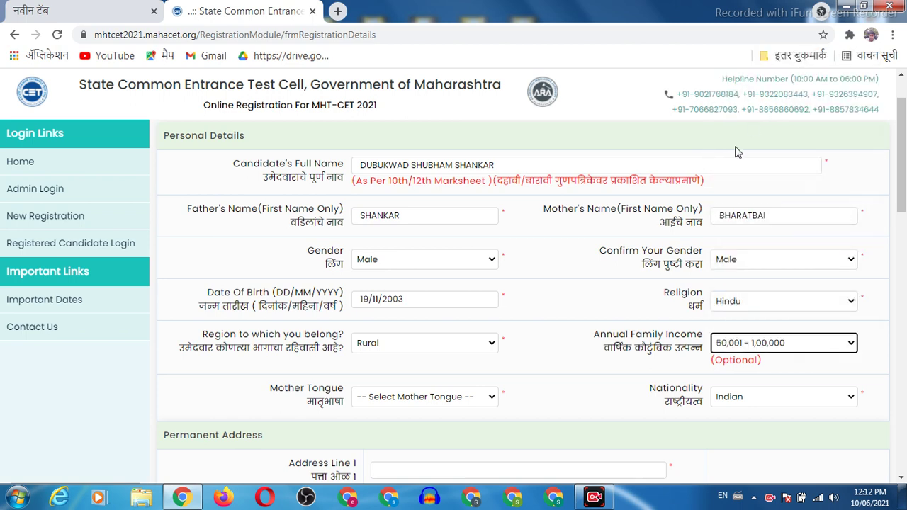
scroll(553, 350, "down", 1)
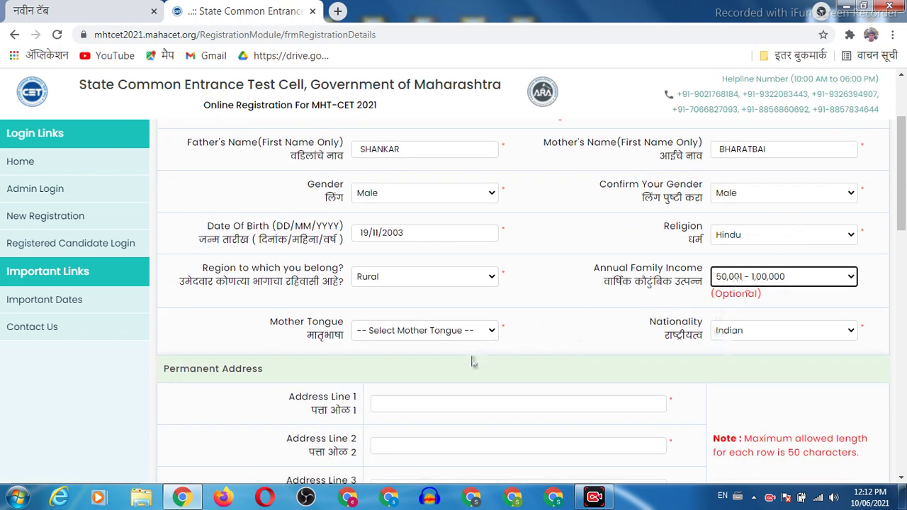
left_click(469, 337)
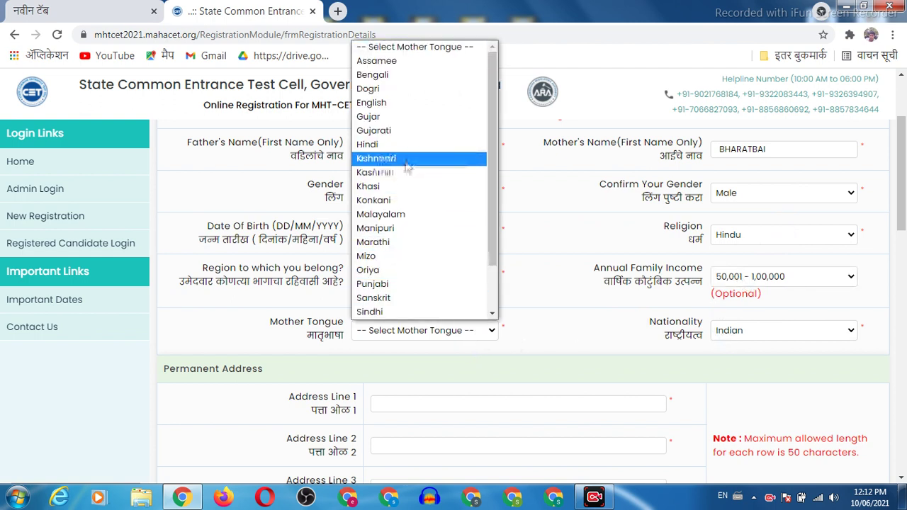
left_click(394, 243)
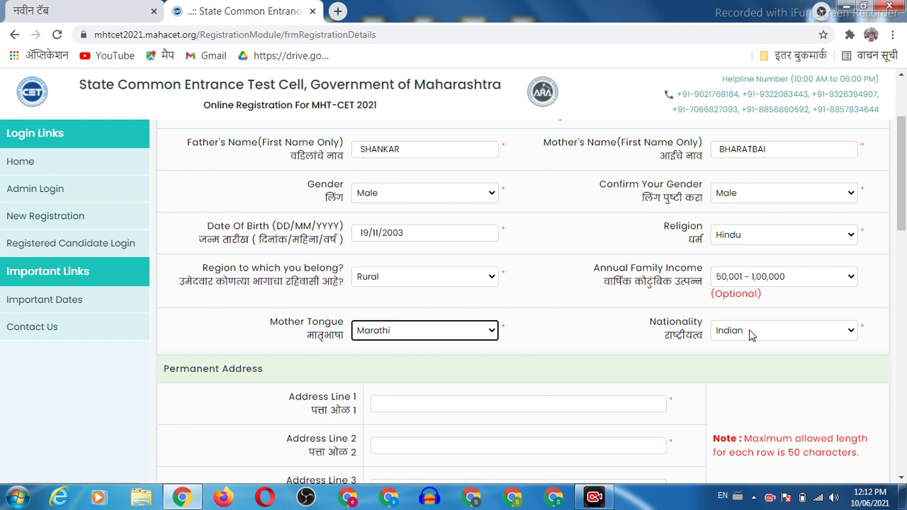
- Type the house name, house number and village into permanent address lines 1, 2 and 3
scroll(680, 407, "down", 1)
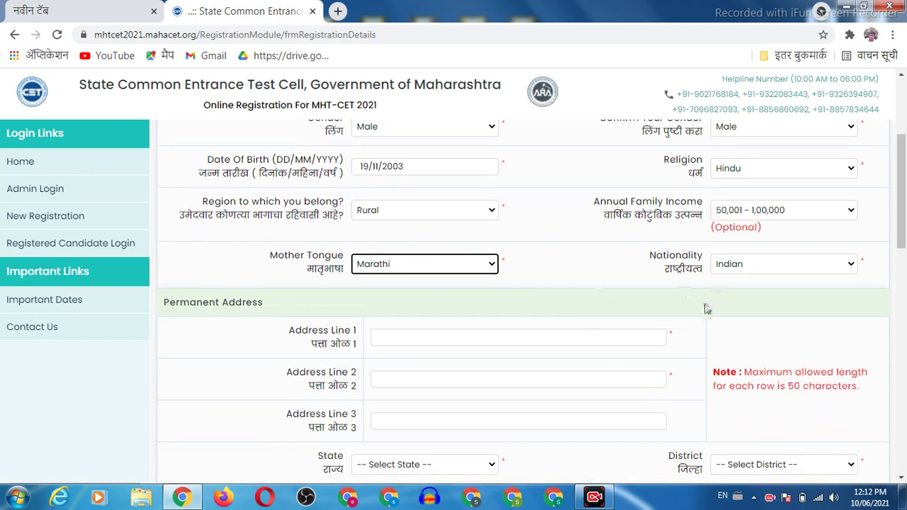
scroll(377, 339, "down", 1)
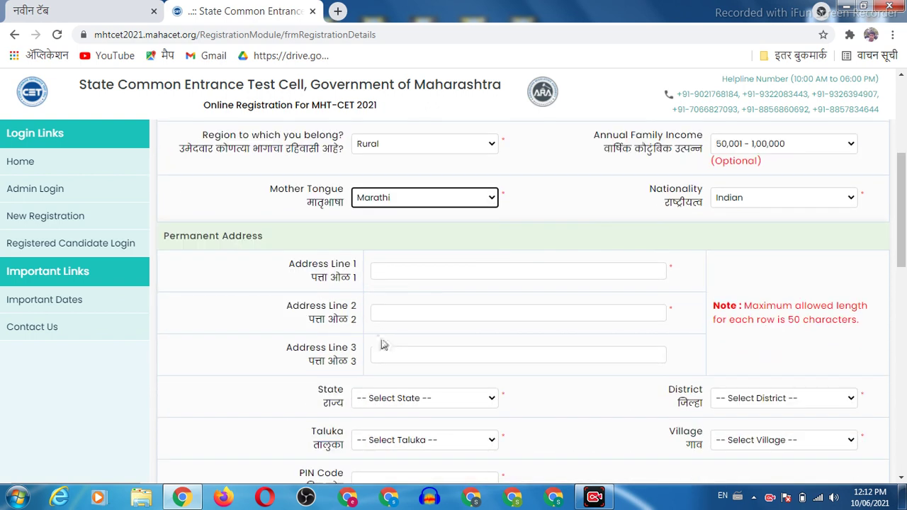
left_click(389, 272)
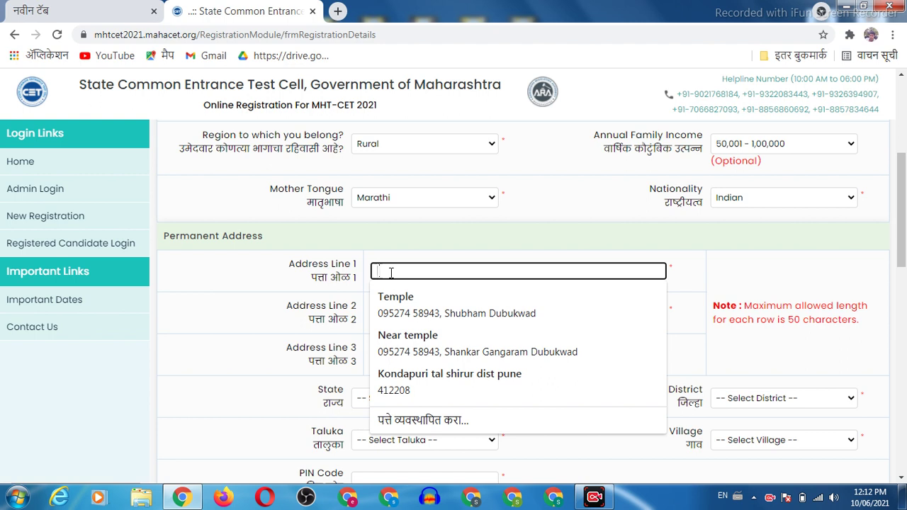
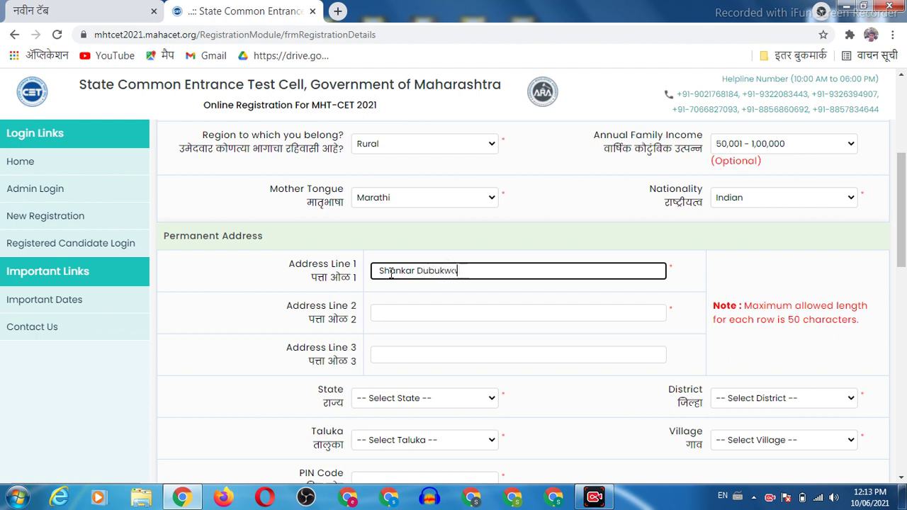
left_click(396, 313)
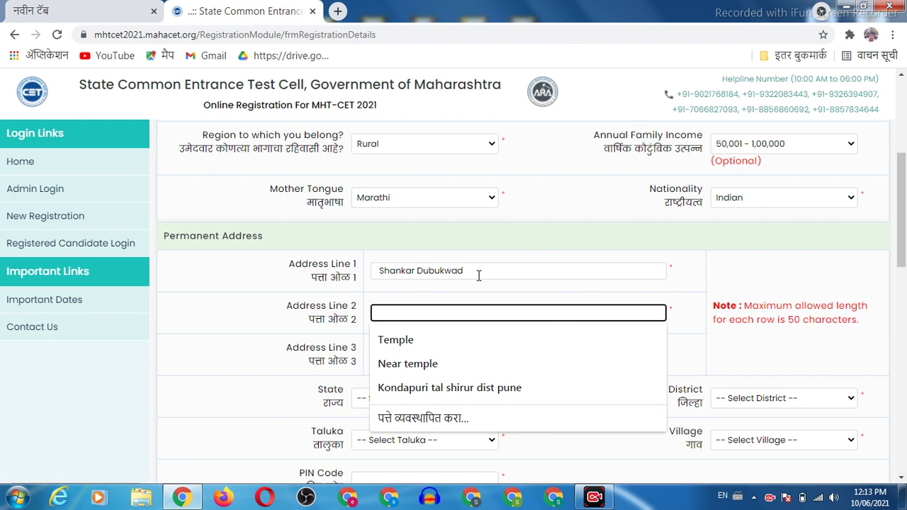
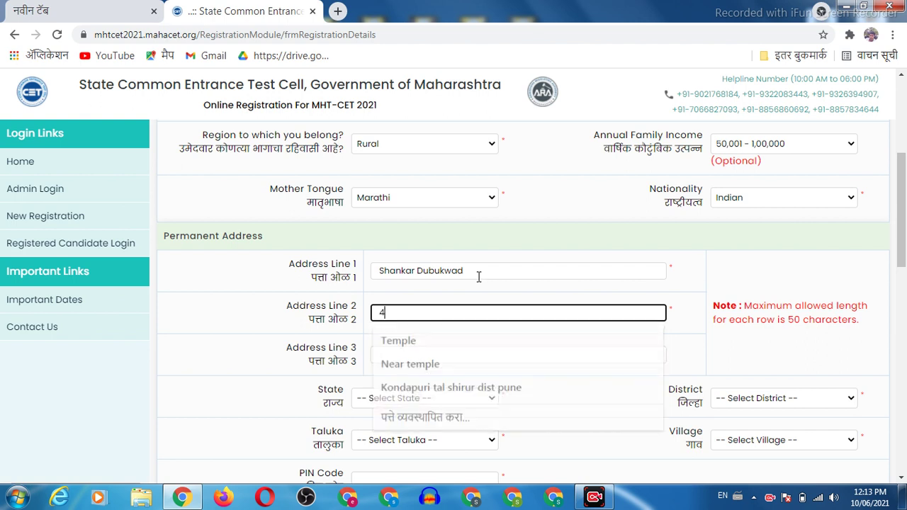
left_click(434, 355)
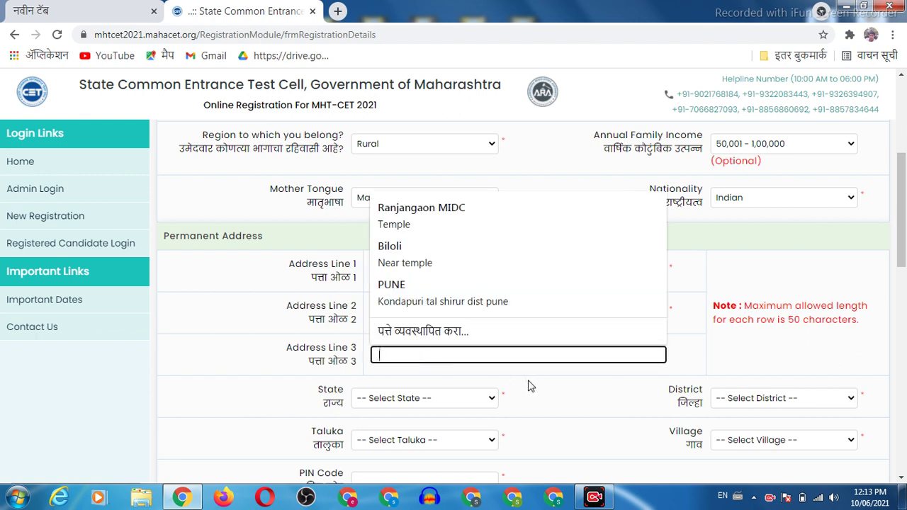
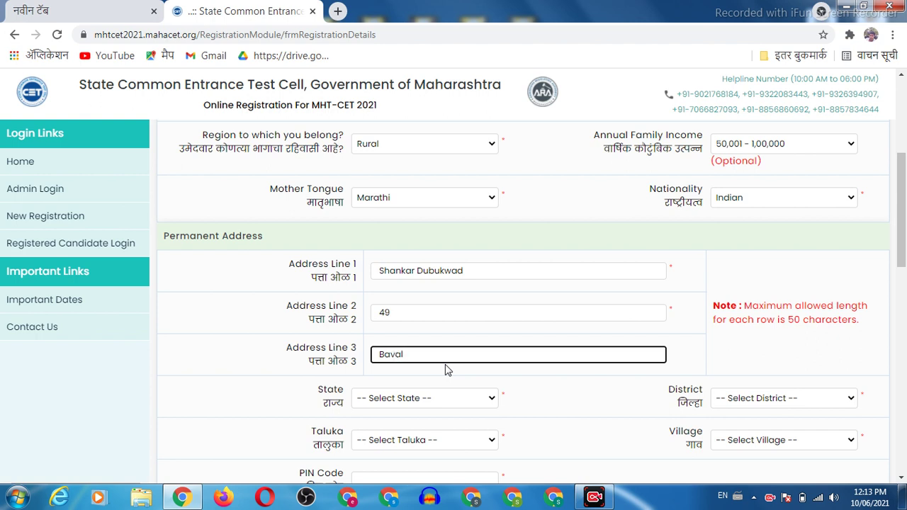
- Choose Maharashtra as the permanent address state and select the district
left_click(449, 398)
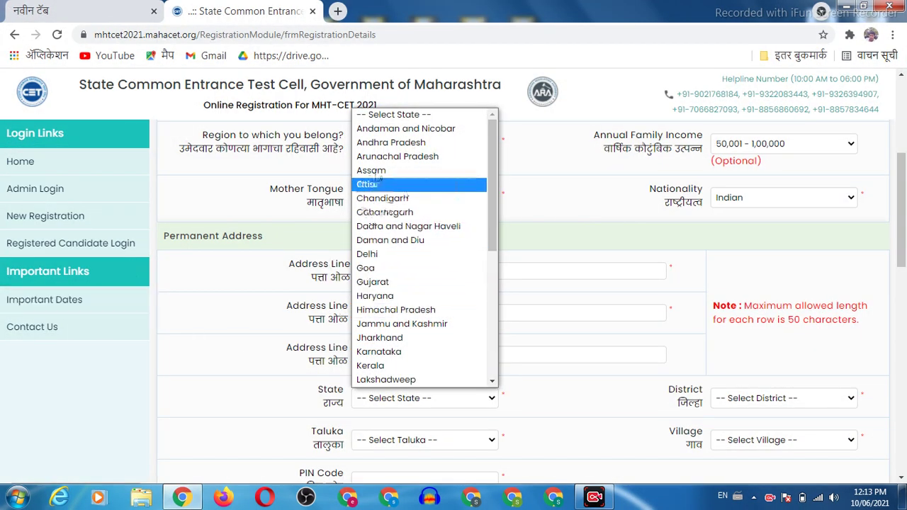
scroll(415, 354, "down", 2)
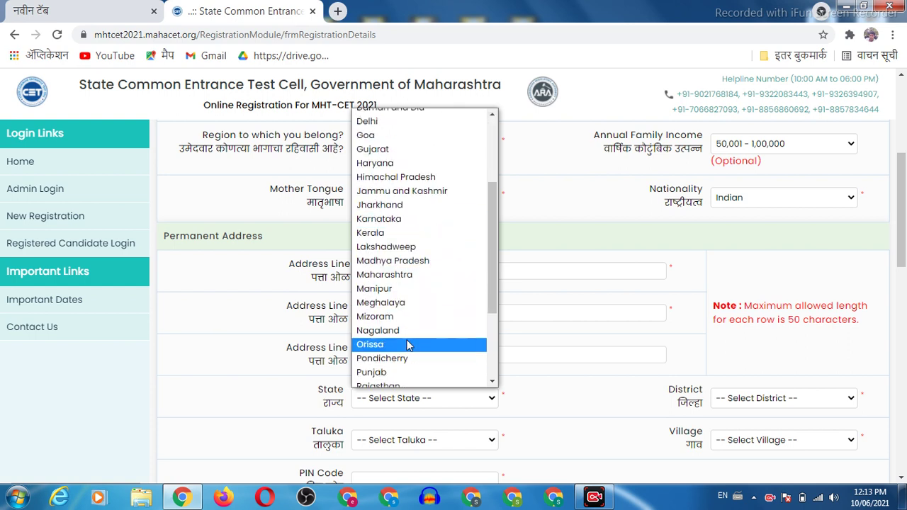
left_click(397, 276)
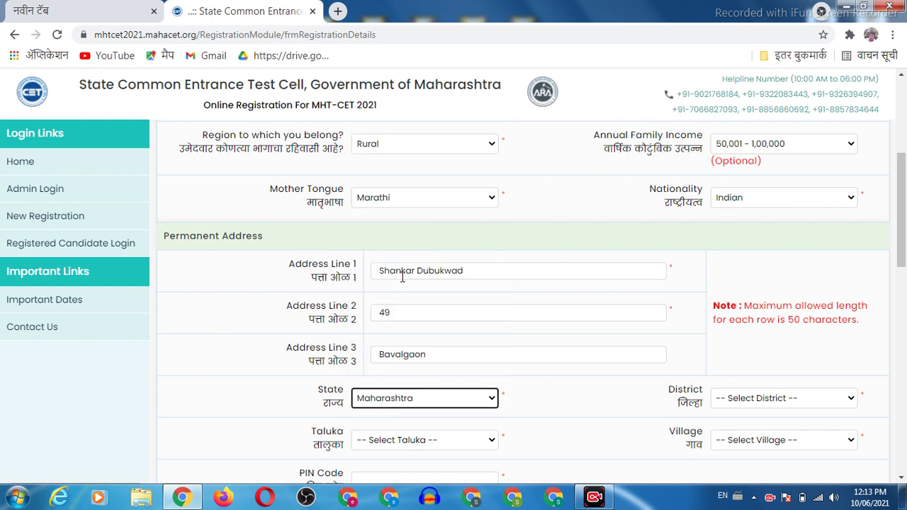
scroll(473, 401, "down", 1)
left_click(816, 336)
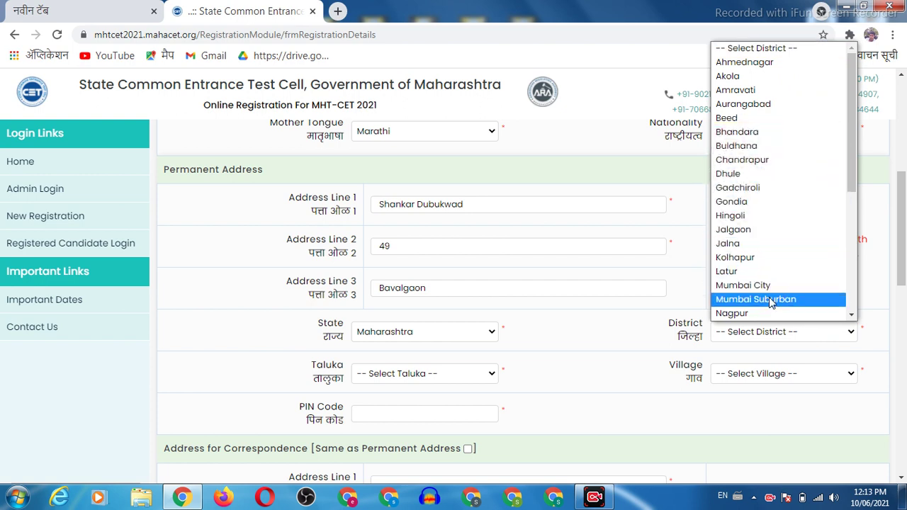
scroll(772, 304, "down", 2)
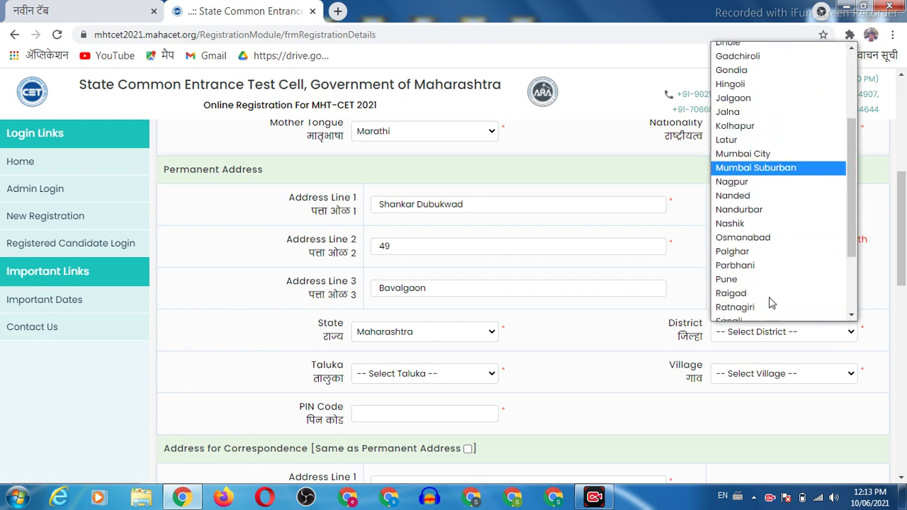
left_click(748, 200)
scroll(461, 308, "down", 1)
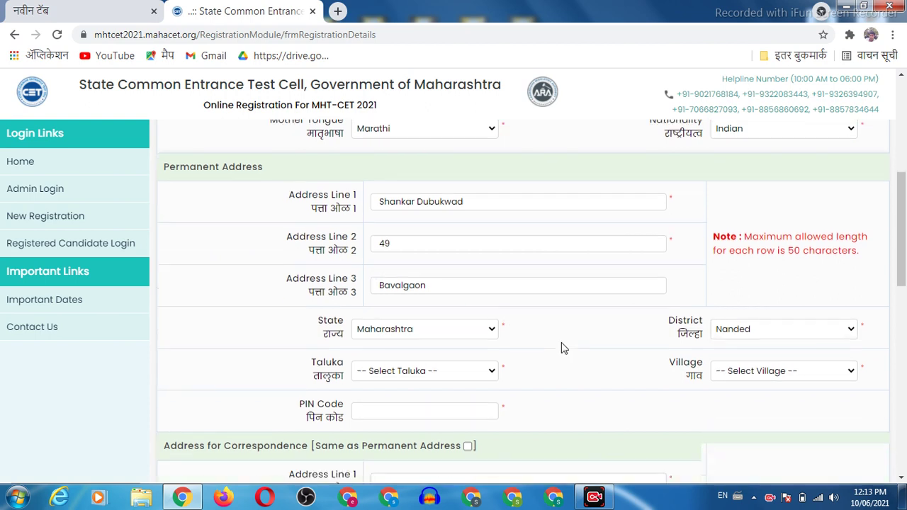
- Select the permanent address taluka and village from their dropdowns
left_click(466, 330)
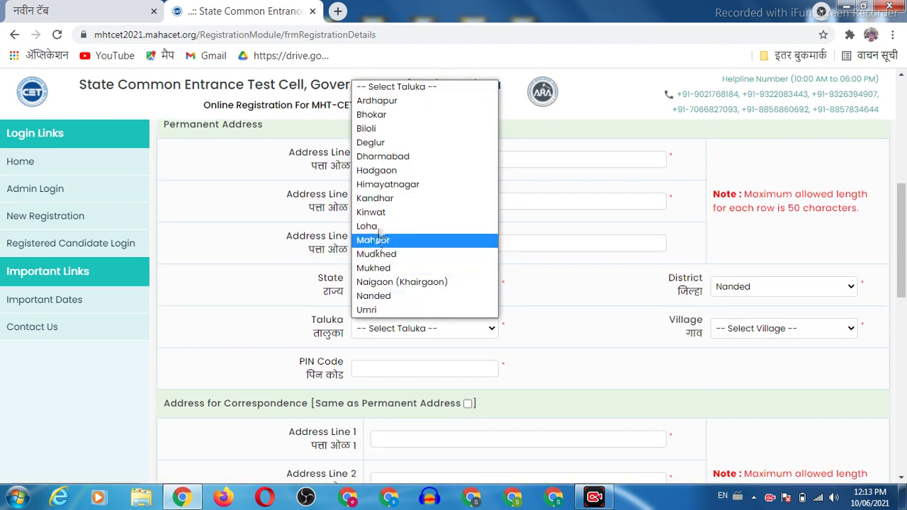
left_click(366, 128)
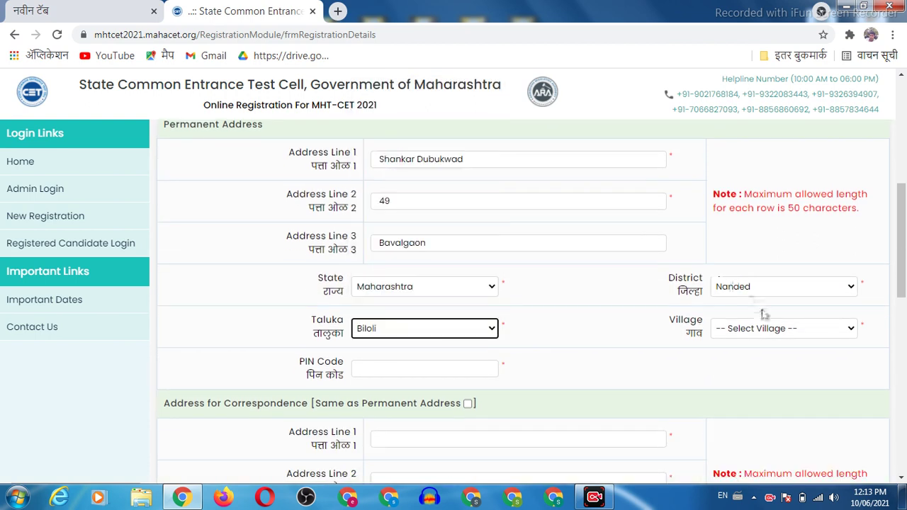
left_click(781, 349)
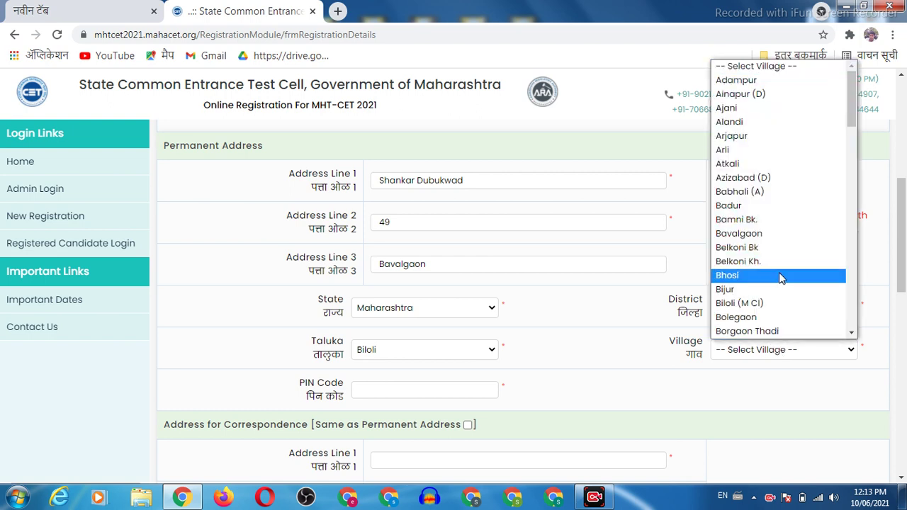
left_click(746, 233)
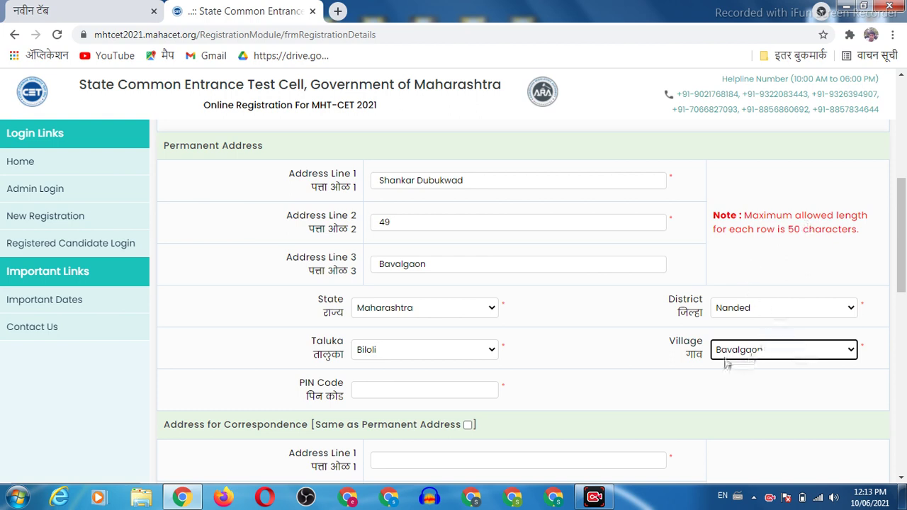
scroll(443, 273, "up", 1)
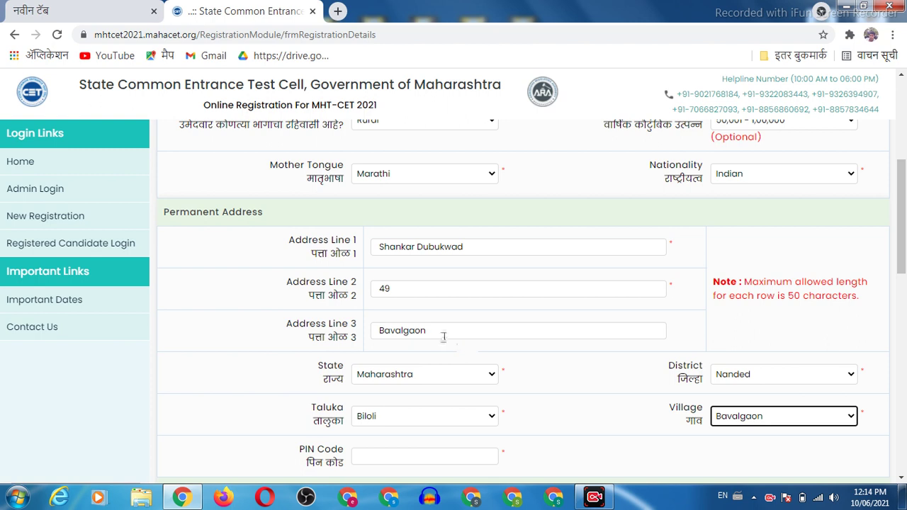
scroll(480, 333, "down", 1)
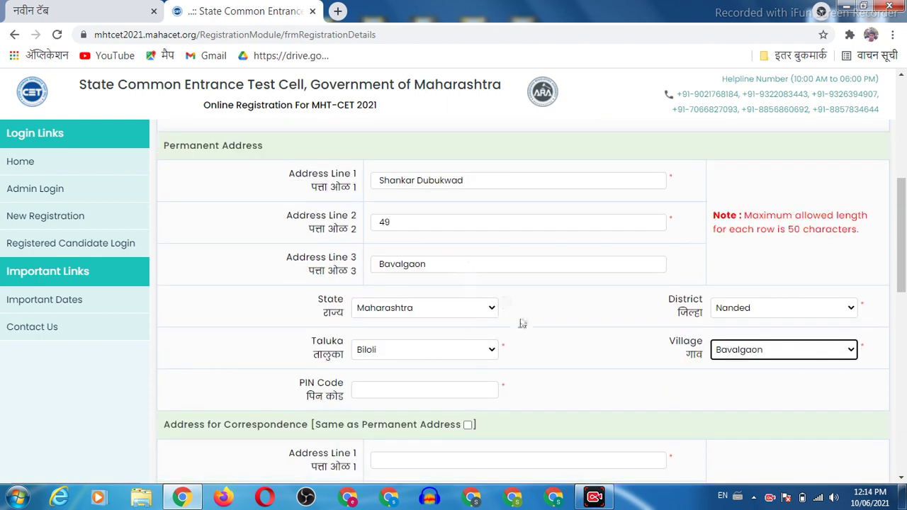
scroll(487, 373, "down", 1)
- Enter the six-digit permanent address PIN code and close the autofill suggestions
left_click(375, 325)
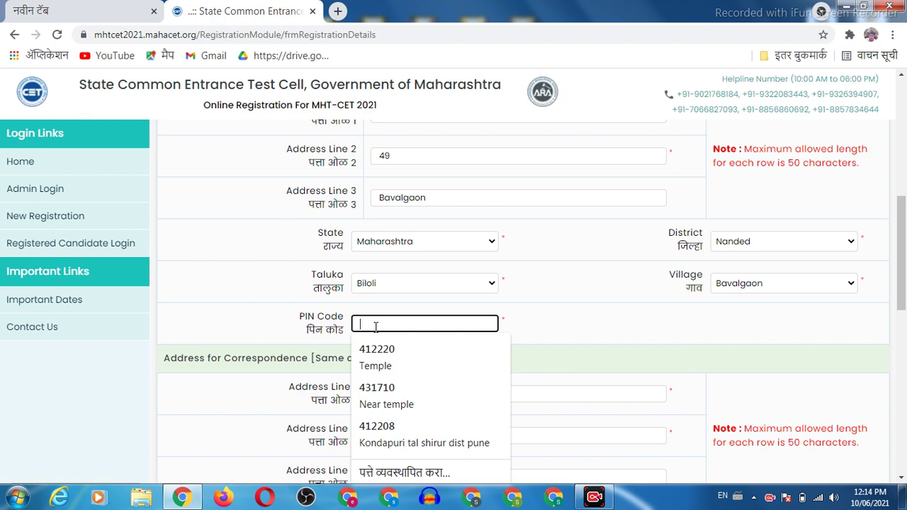
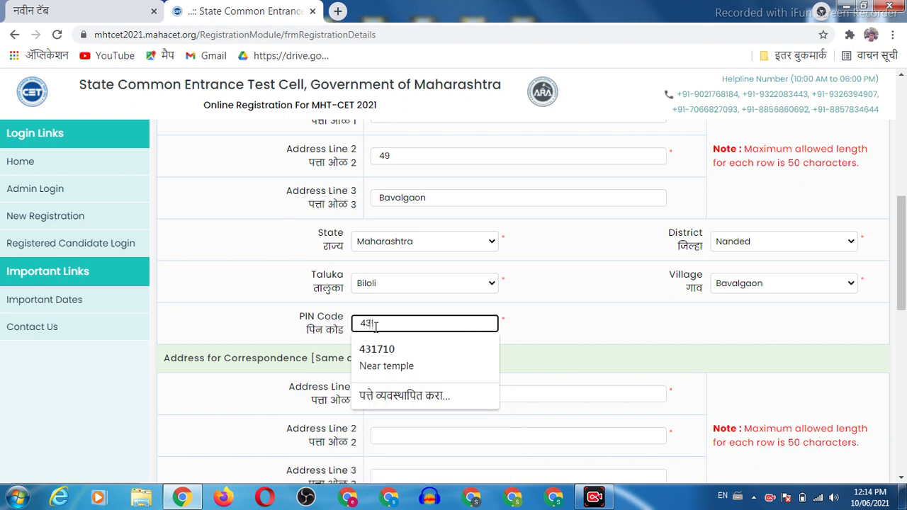
left_click(643, 328)
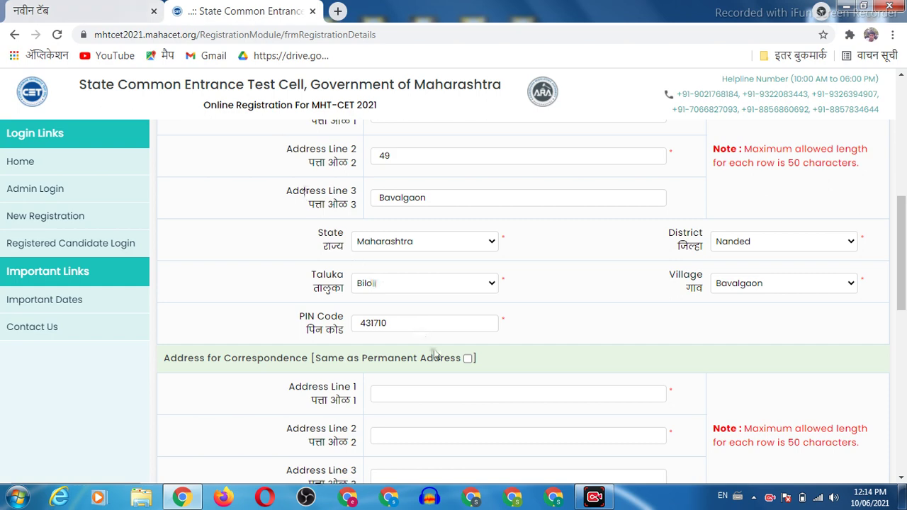
scroll(301, 339, "up", 3)
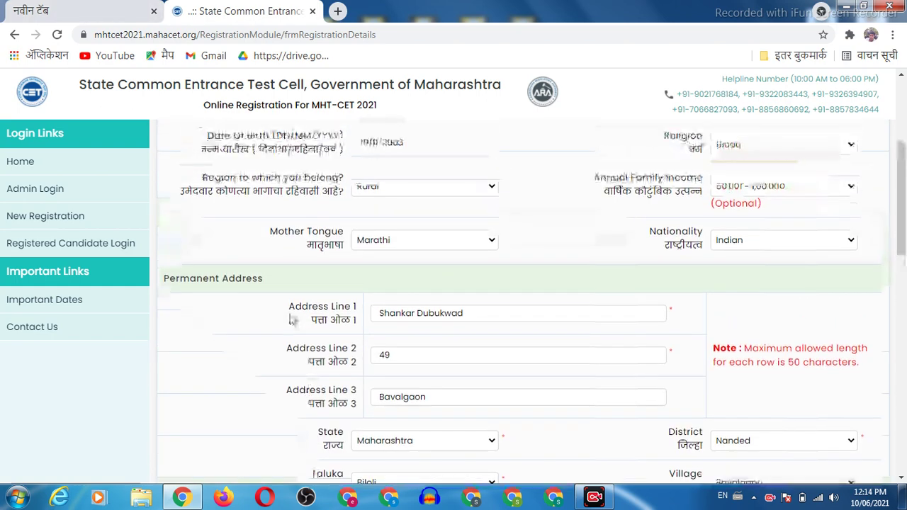
scroll(279, 306, "down", 3)
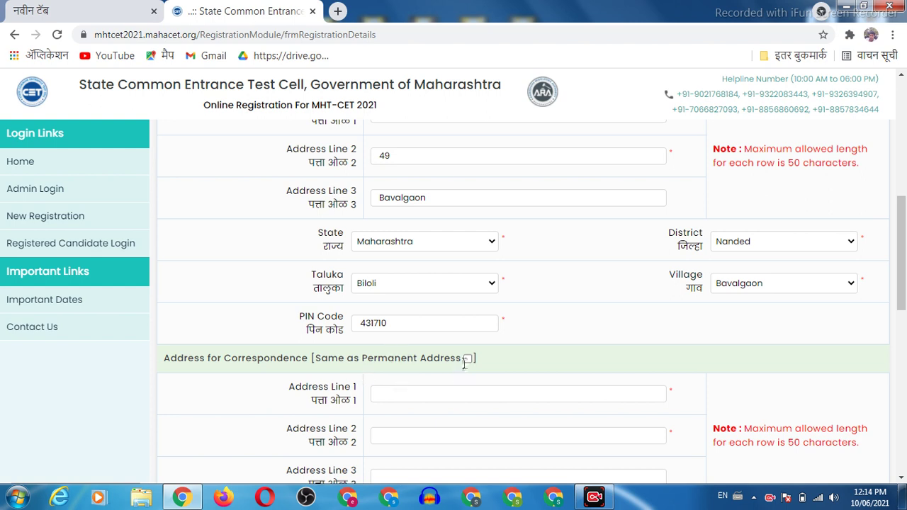
- Type the correspondence address into Address Line 1 and Address Line 2
left_click(390, 397)
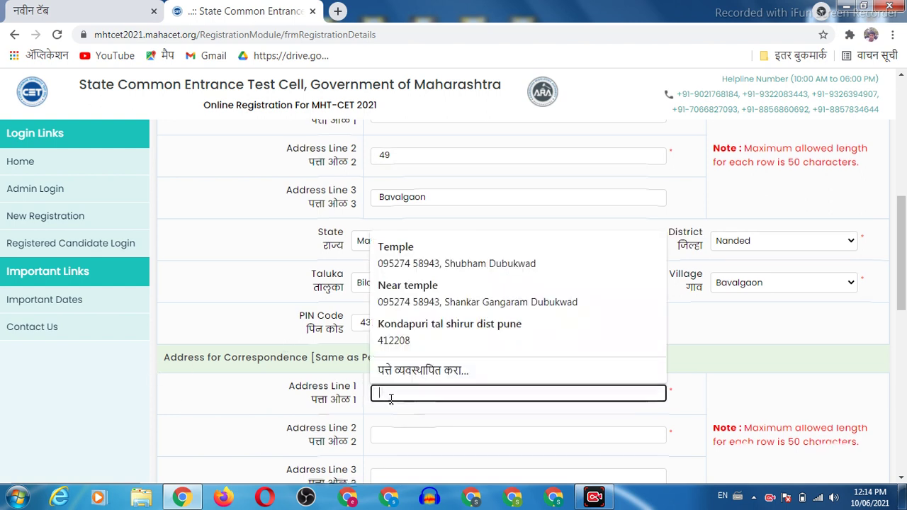
scroll(391, 398, "down", 1)
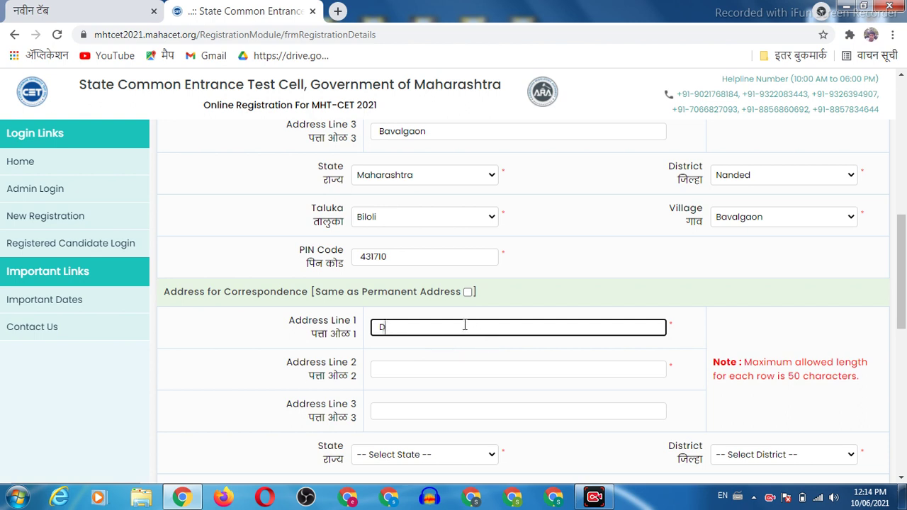
left_click(441, 368)
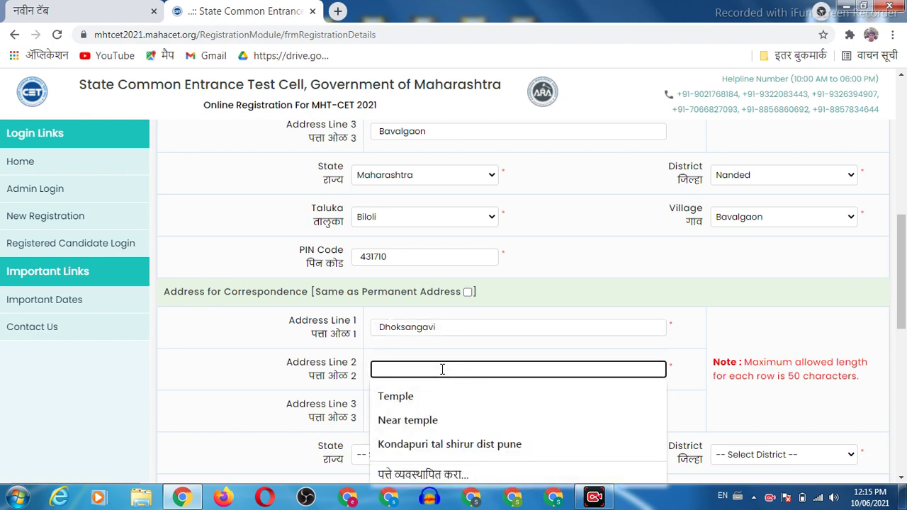
scroll(441, 369, "down", 1)
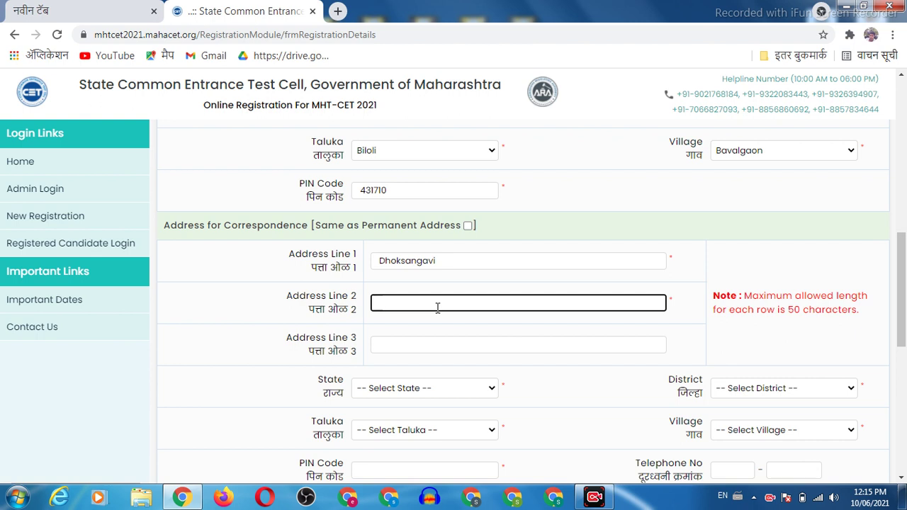
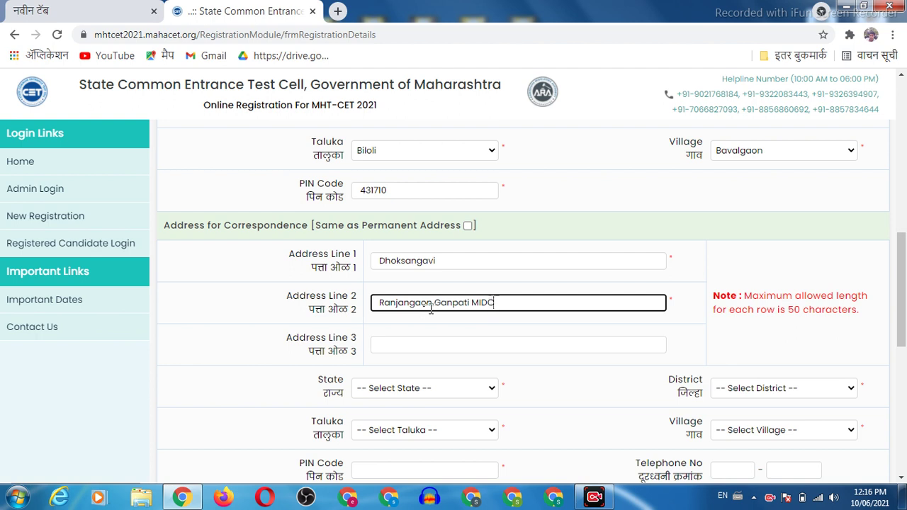
- Leave correspondence Address Line 3 empty and close the autofill suggestions
left_click(532, 267)
scroll(533, 307, "down", 1)
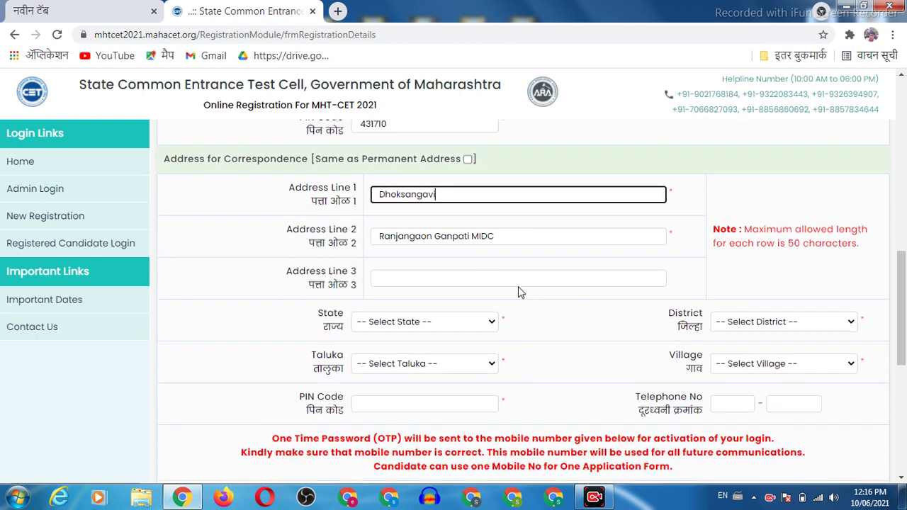
left_click(468, 282)
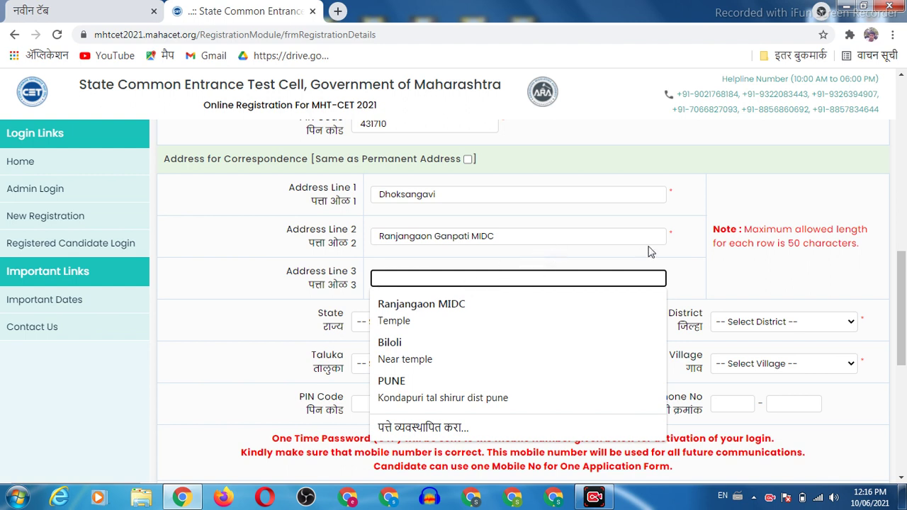
left_click(705, 243)
scroll(512, 320, "down", 1)
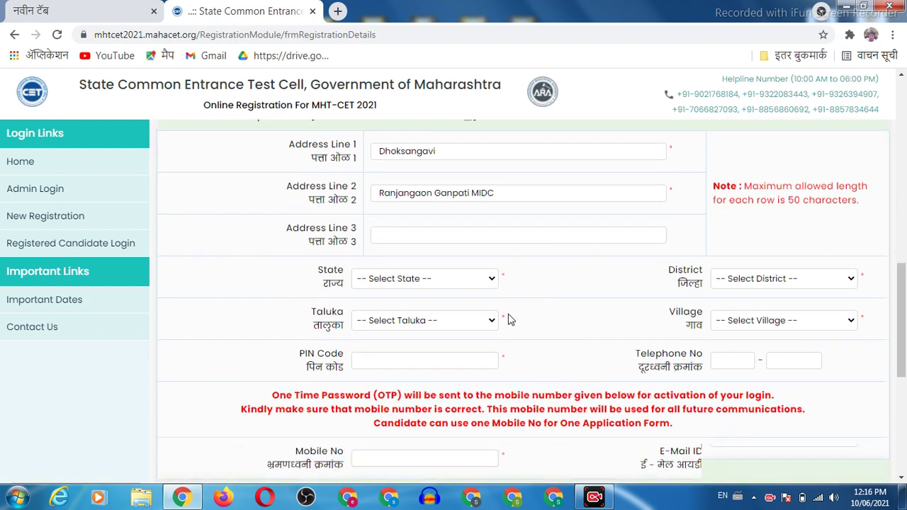
scroll(510, 262, "up", 1)
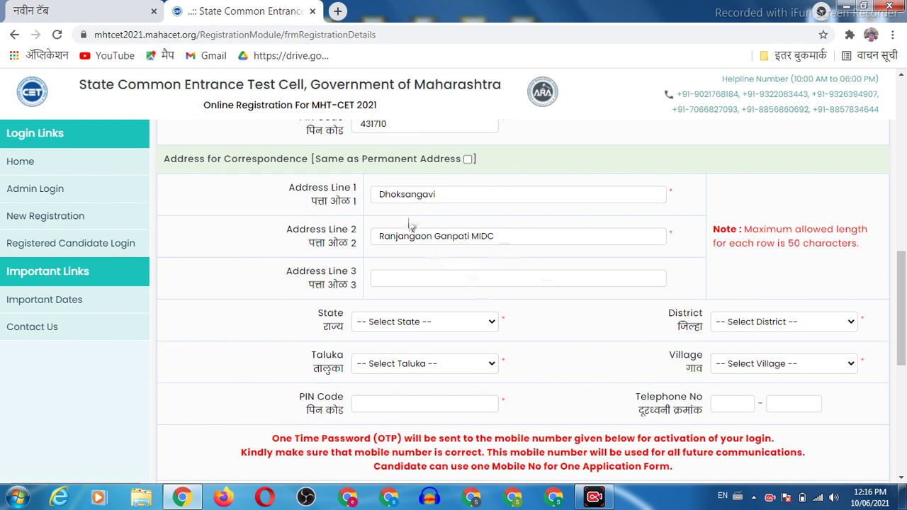
- Set the correspondence address state to Maharashtra and district to Pune
left_click(494, 327)
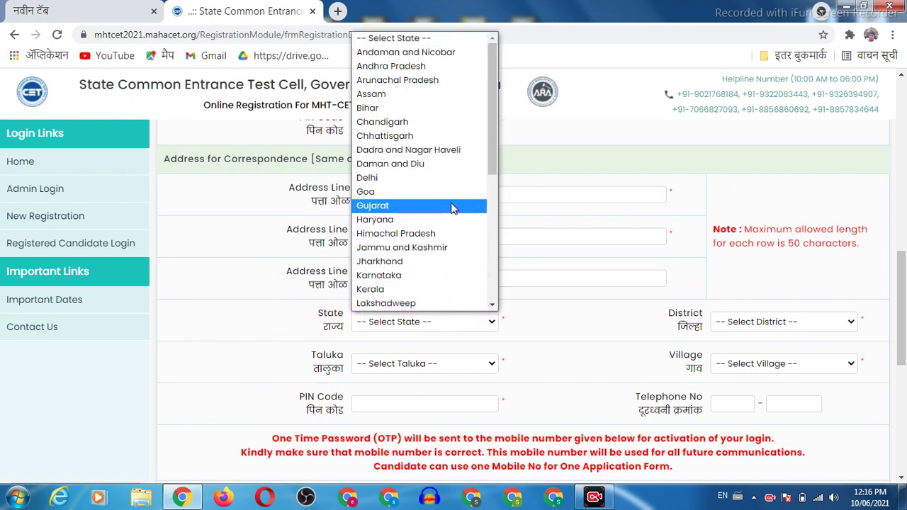
scroll(452, 208, "down", 4)
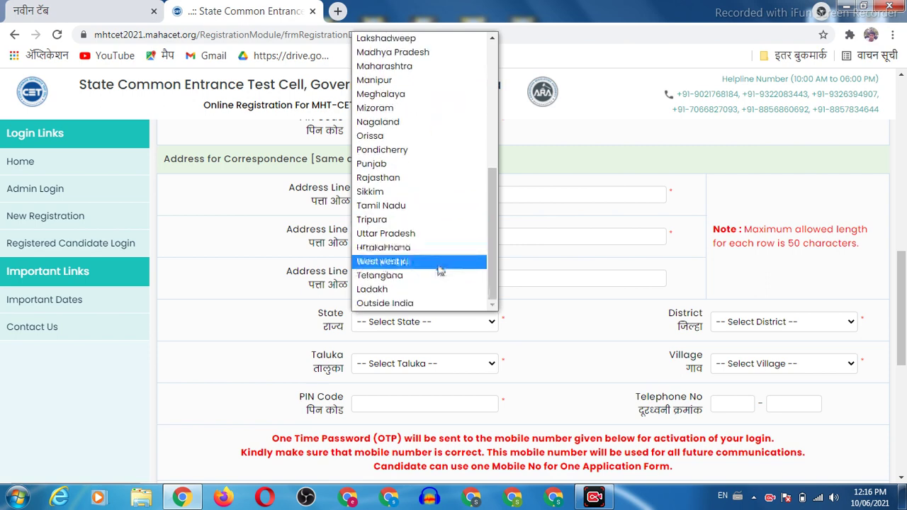
scroll(440, 270, "up", 3)
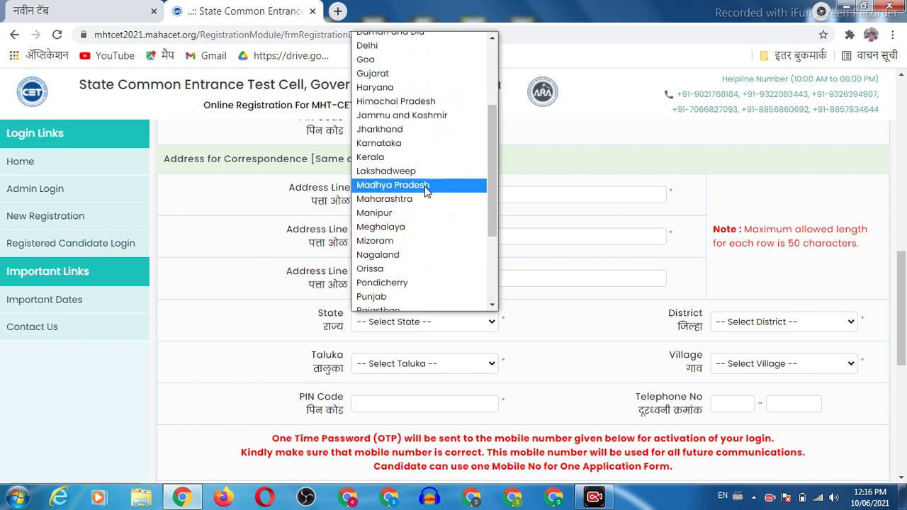
left_click(427, 199)
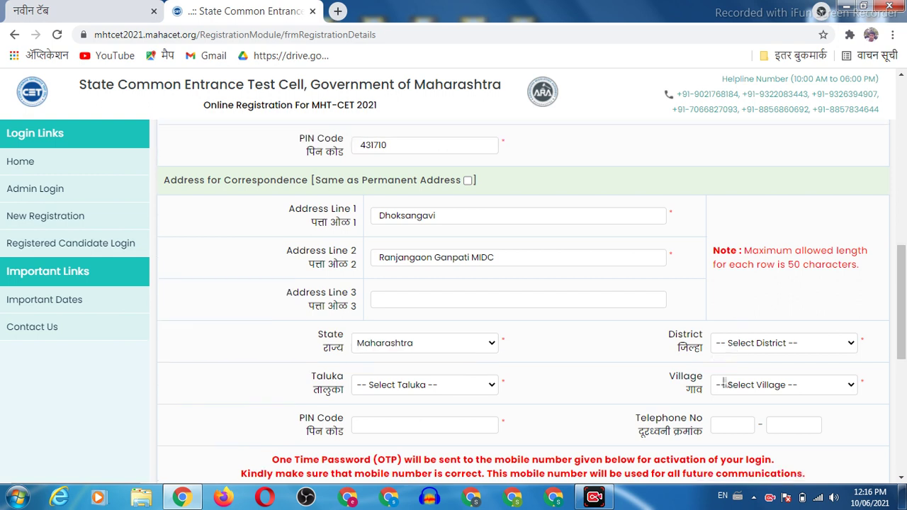
left_click(739, 353)
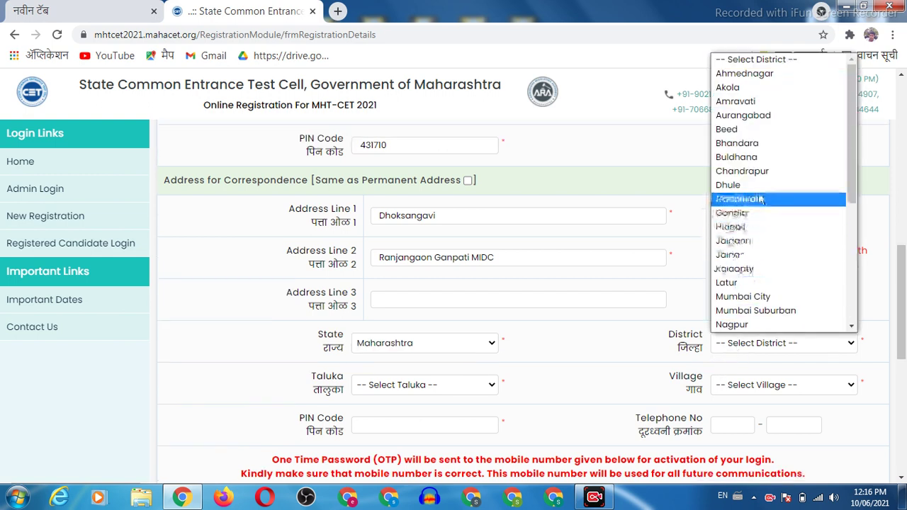
scroll(751, 207, "down", 2)
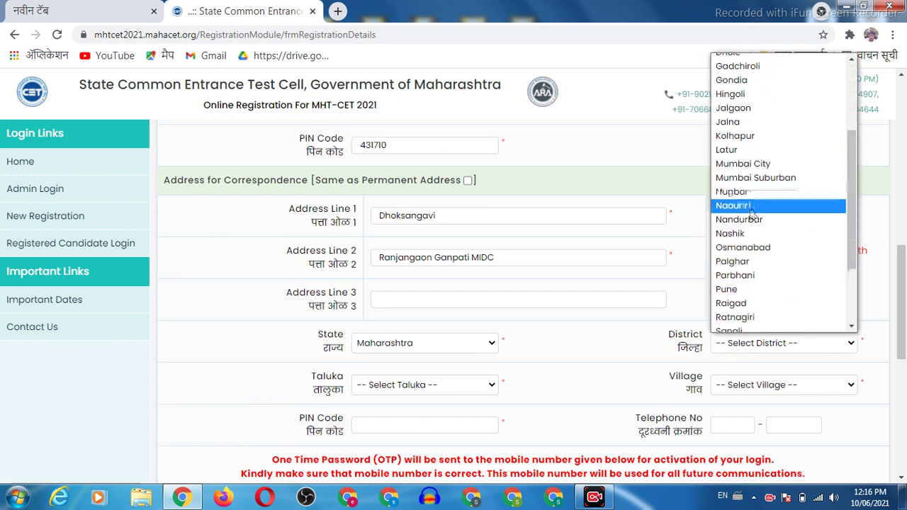
left_click(744, 290)
- Choose Shirur as the correspondence taluka and Dhok Sangavi as the village
scroll(531, 387, "down", 1)
left_click(470, 320)
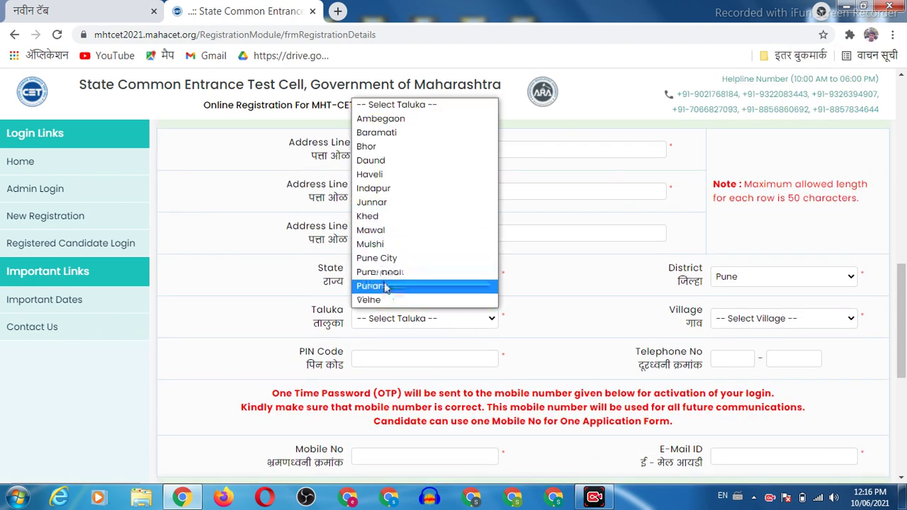
left_click(376, 285)
scroll(725, 357, "up", 1)
left_click(759, 340)
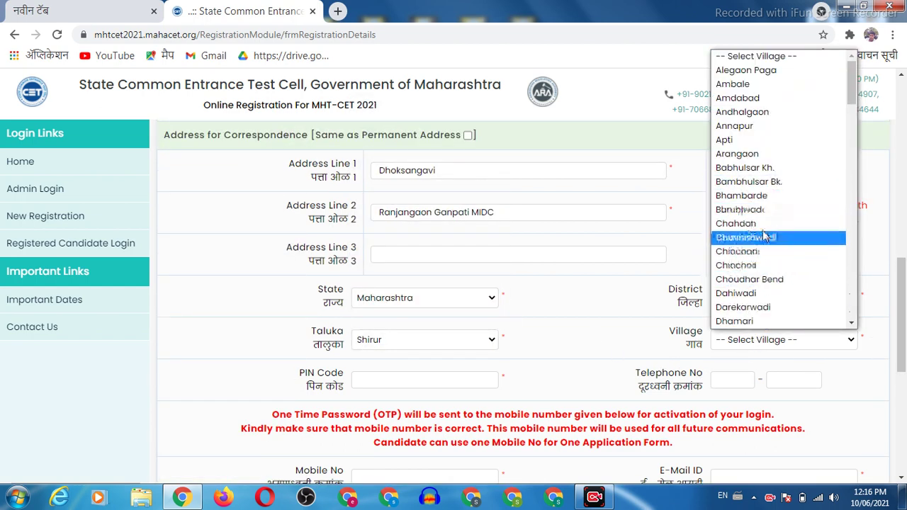
scroll(752, 217, "down", 3)
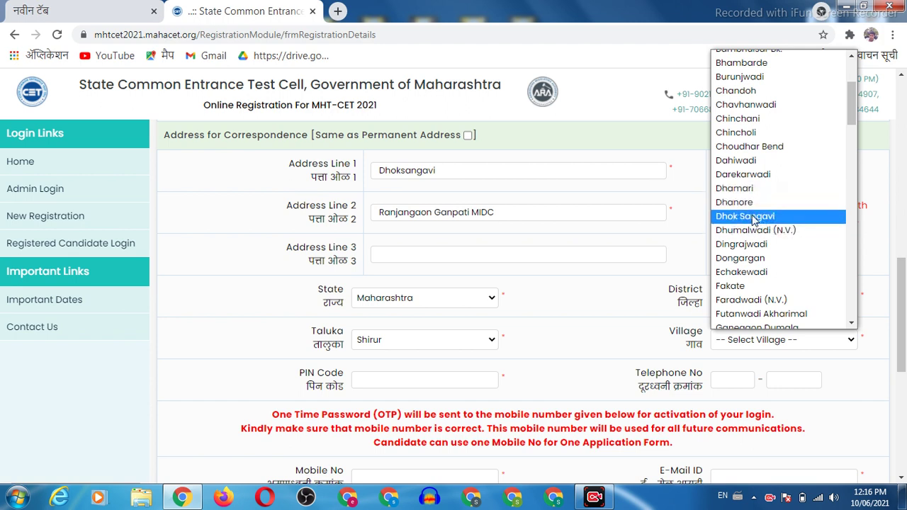
left_click(752, 217)
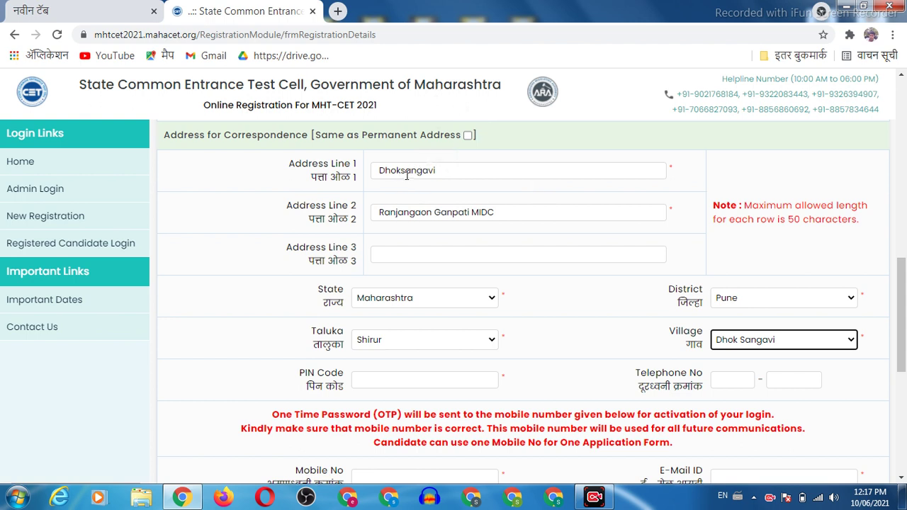
- Fix correspondence Address Line 1 to read 'Dhok Sangavi' with a capital S
left_click(402, 172)
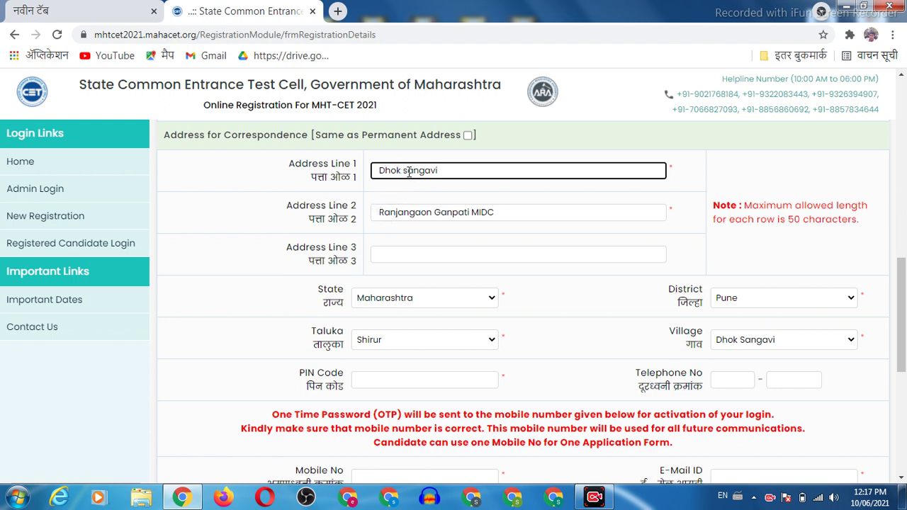
key("shift+Right")
type("S")
scroll(551, 339, "down", 2)
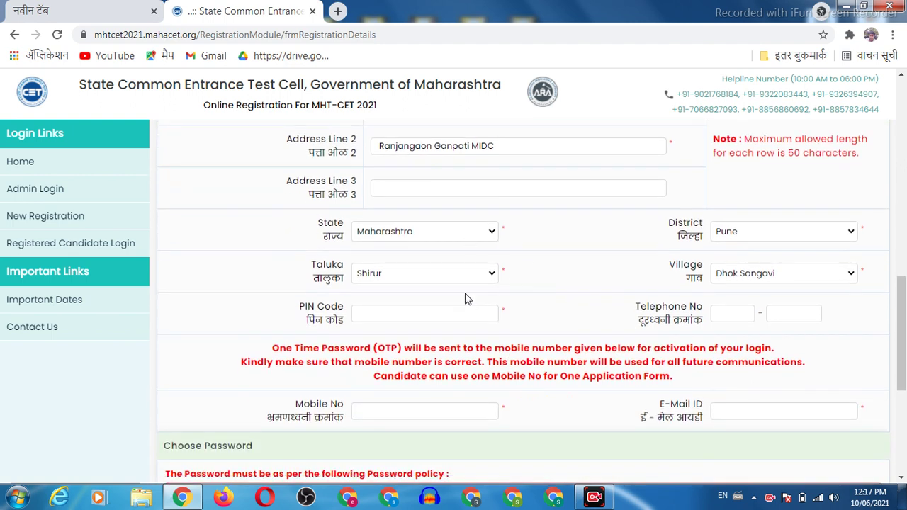
- Enter 412220 as the correspondence PIN Code and dismiss the autofill suggestions
left_click(405, 244)
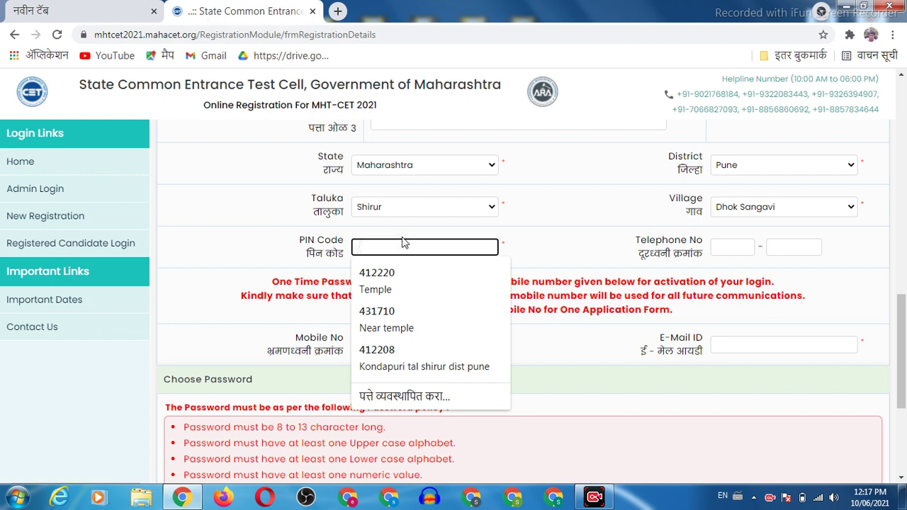
type("412")
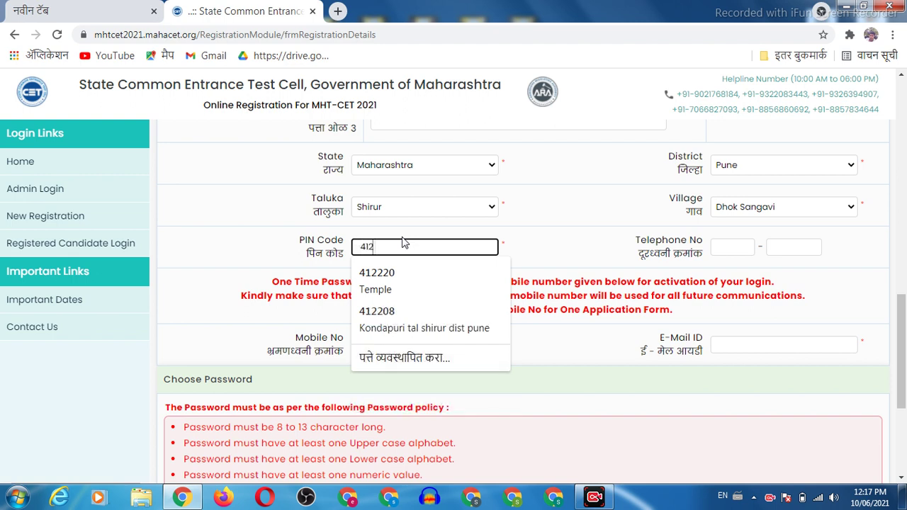
type("2")
type("2")
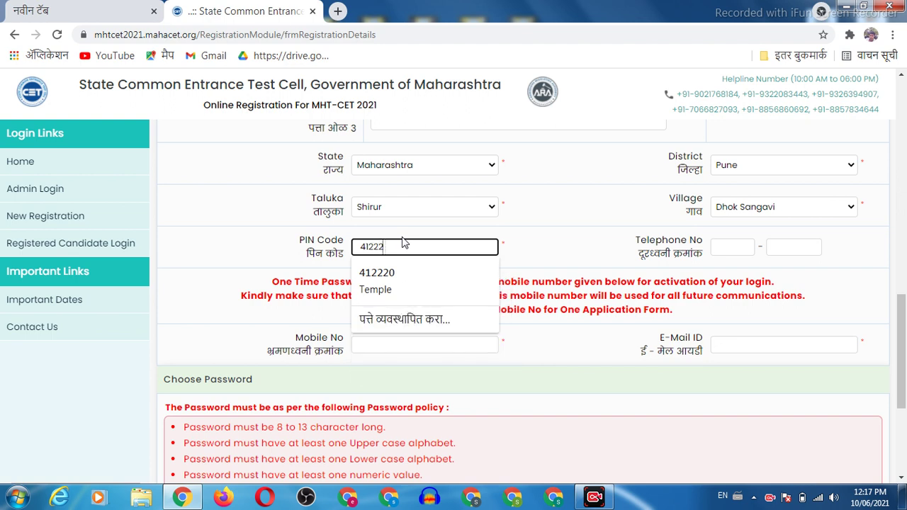
type("0")
left_click(682, 401)
scroll(439, 340, "down", 1)
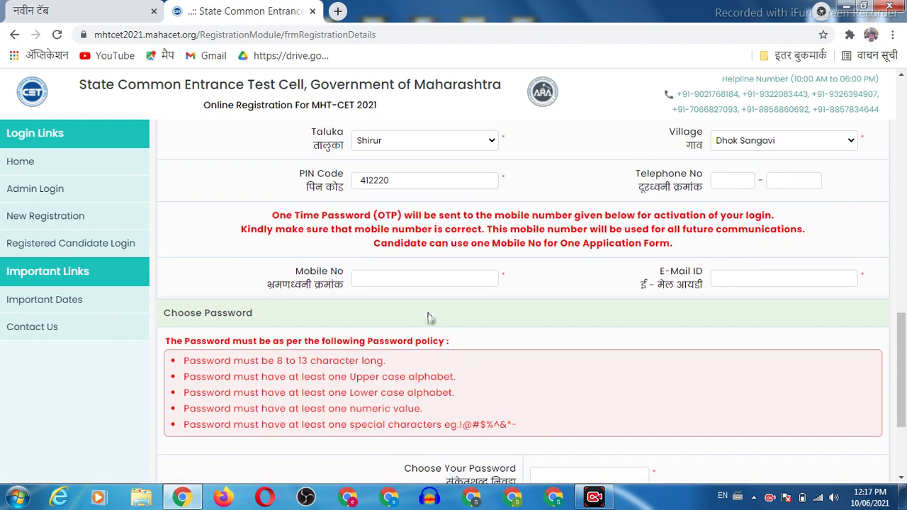
- Fill Mobile No. from the saved suggestion and enter the candidate's Gmail address as E-Mail ID
left_click(397, 275)
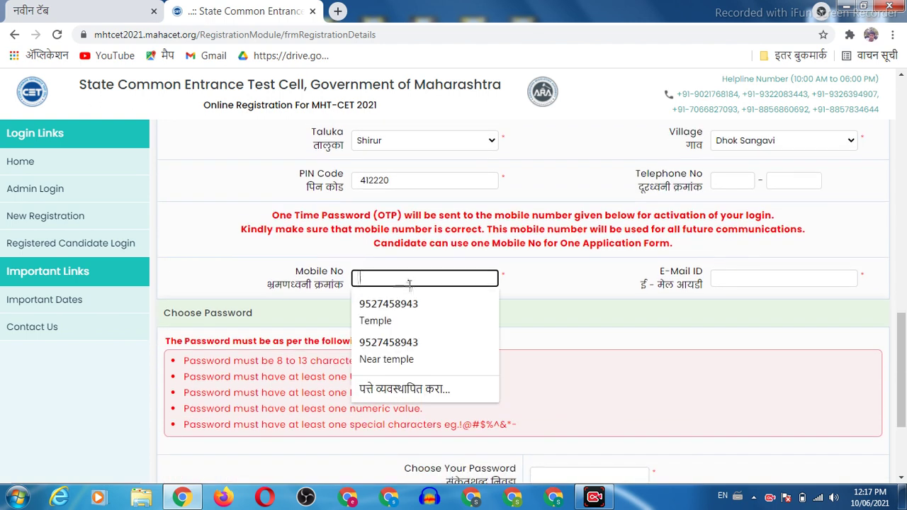
left_click(415, 318)
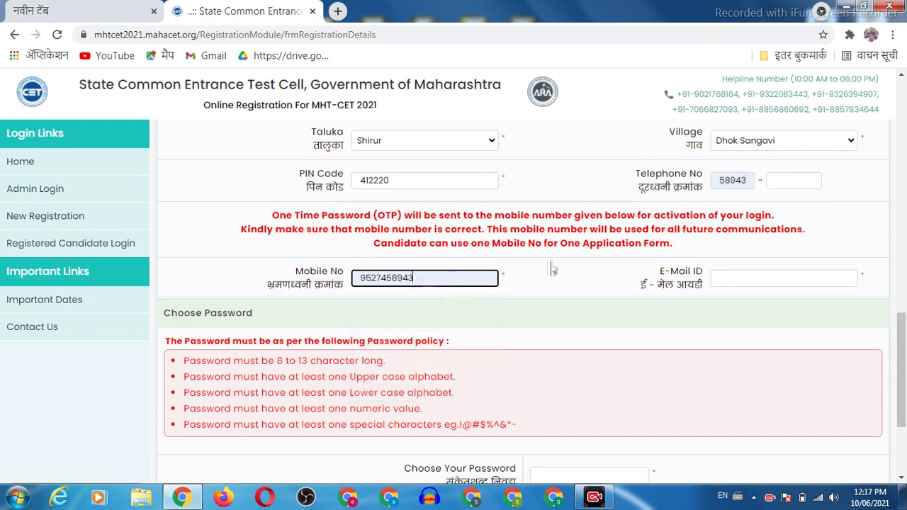
left_click(759, 279)
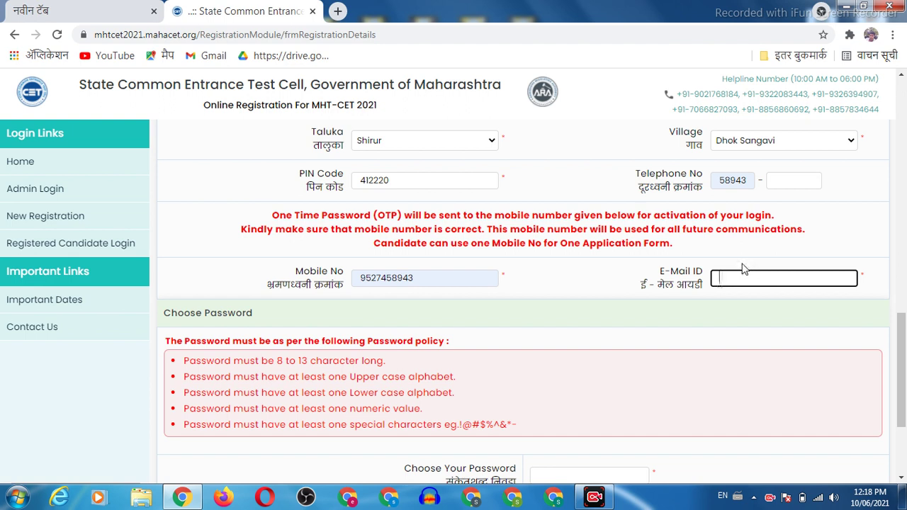
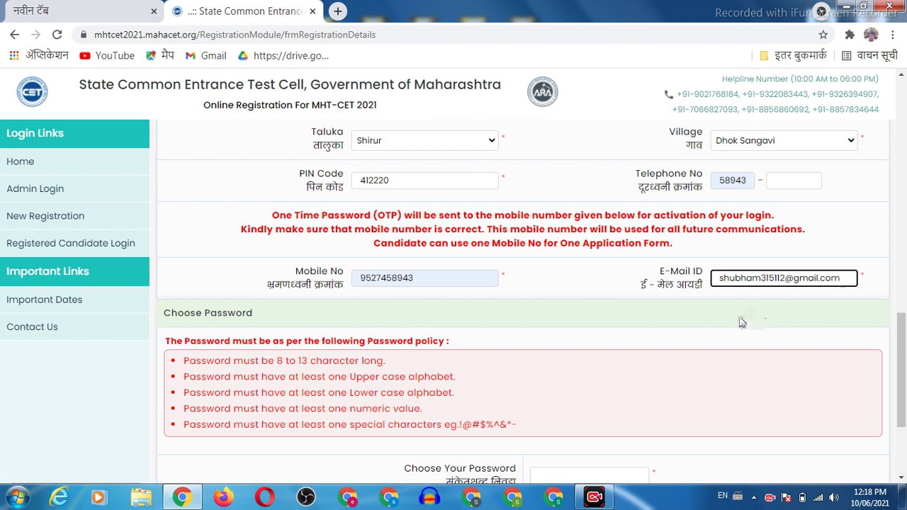
scroll(739, 320, "down", 3)
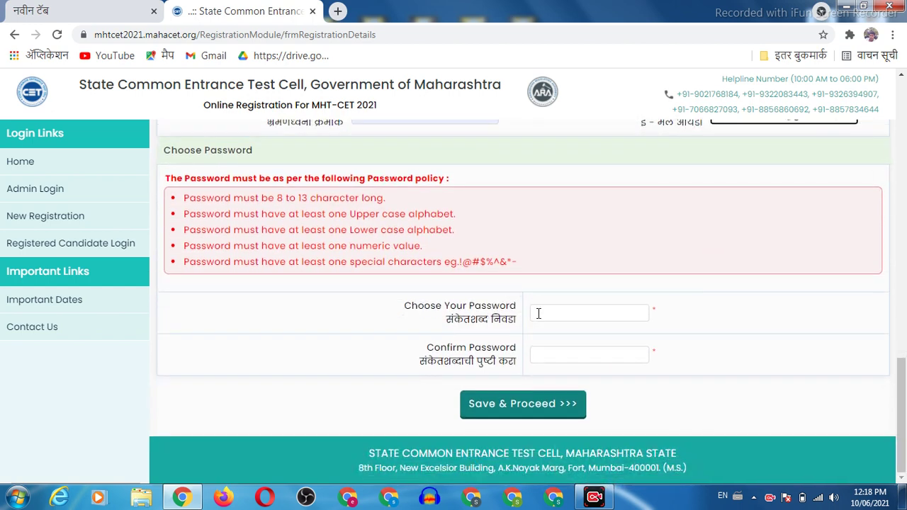
- Enter the chosen login password and its confirmation, then return to the top of the form
left_click(538, 313)
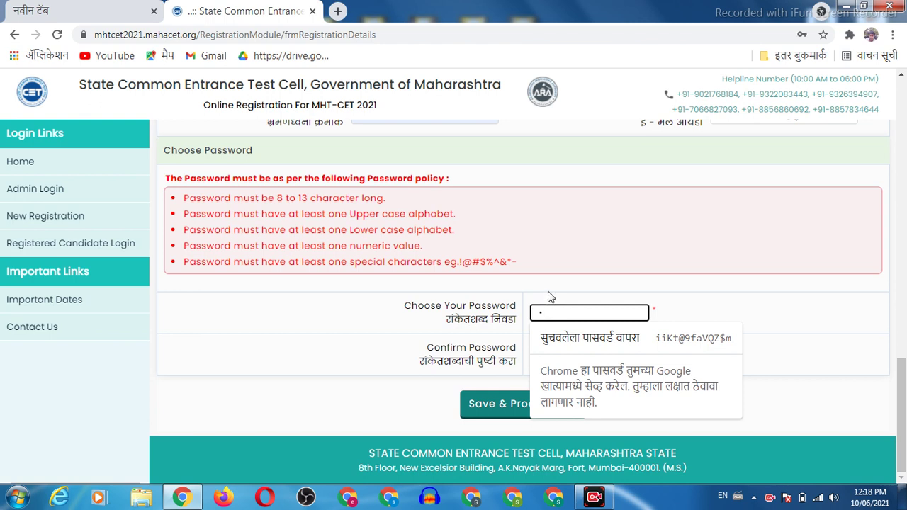
type("•••")
type("••")
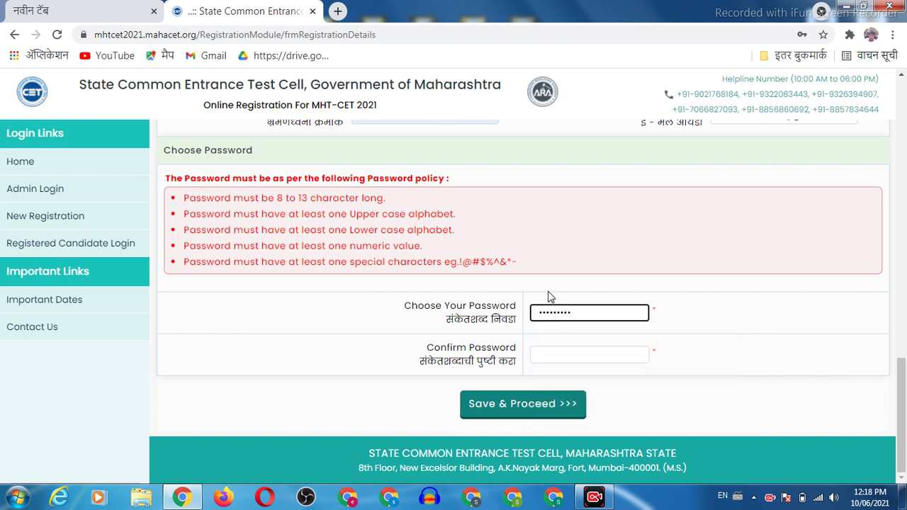
left_click(568, 352)
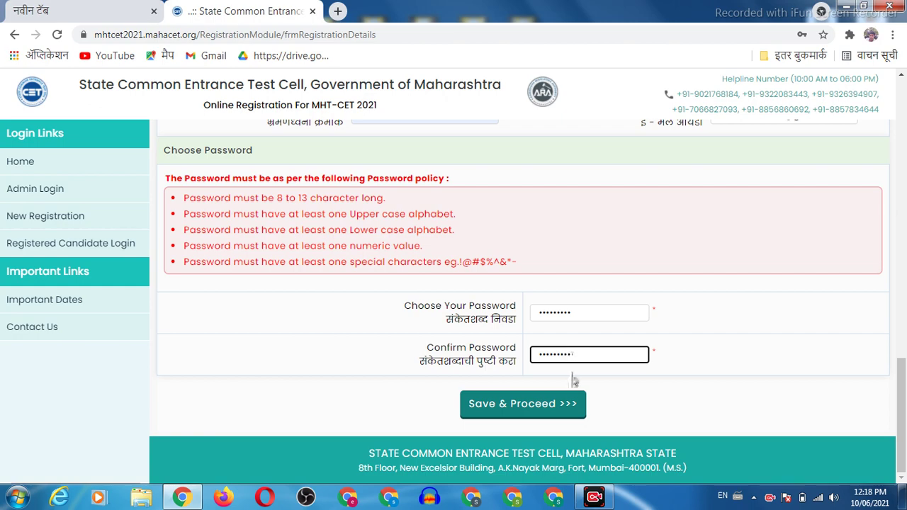
scroll(571, 377, "up", 10)
scroll(573, 378, "up", 3)
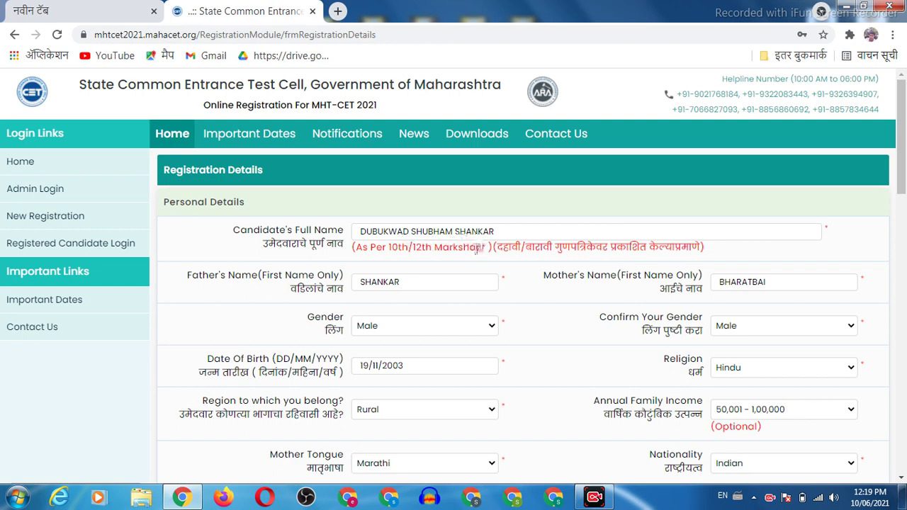
scroll(460, 277, "down", 1)
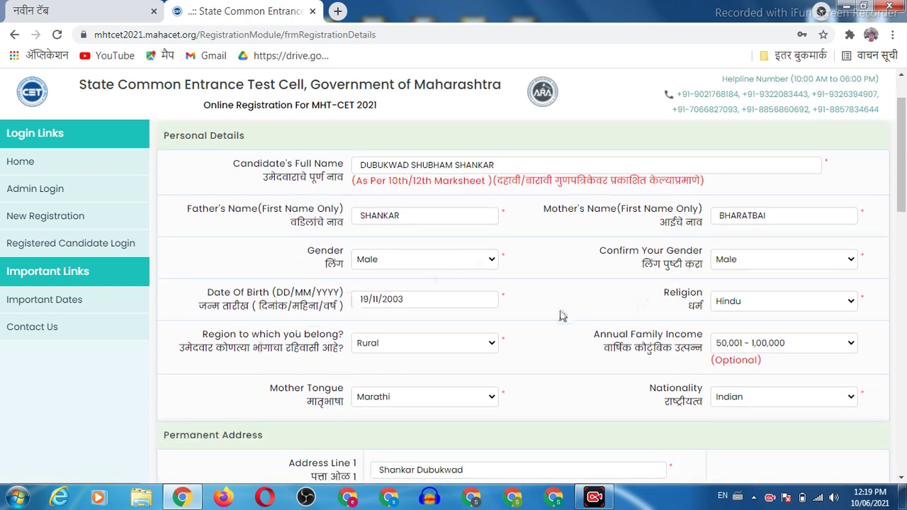
scroll(563, 314, "down", 1)
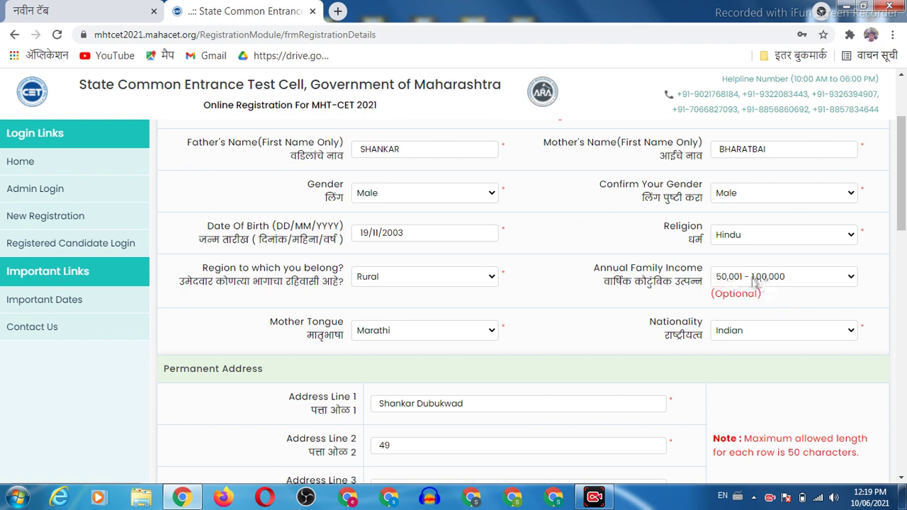
scroll(536, 297, "down", 1)
scroll(490, 287, "down", 2)
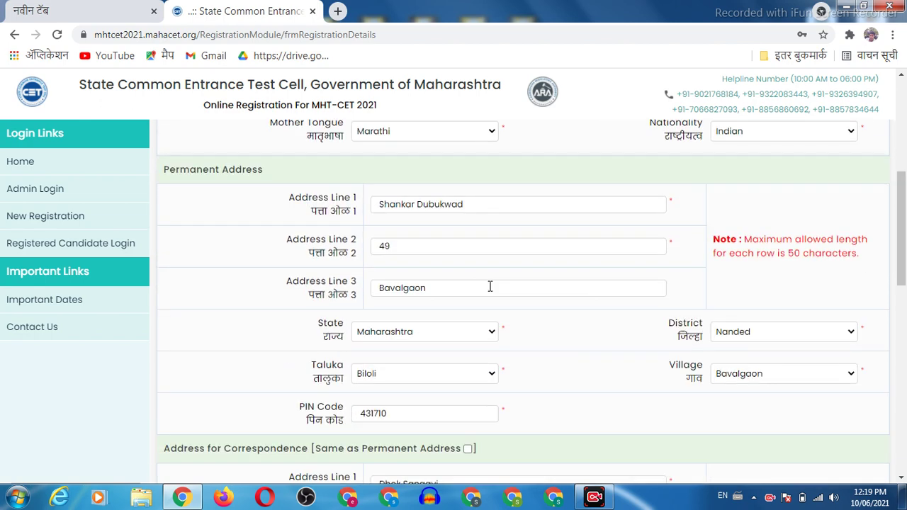
scroll(652, 286, "down", 1)
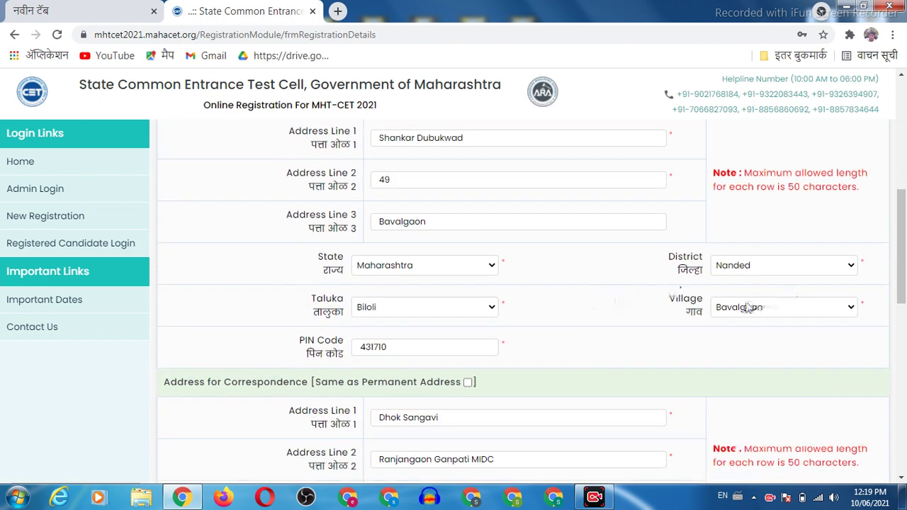
scroll(461, 321, "down", 6)
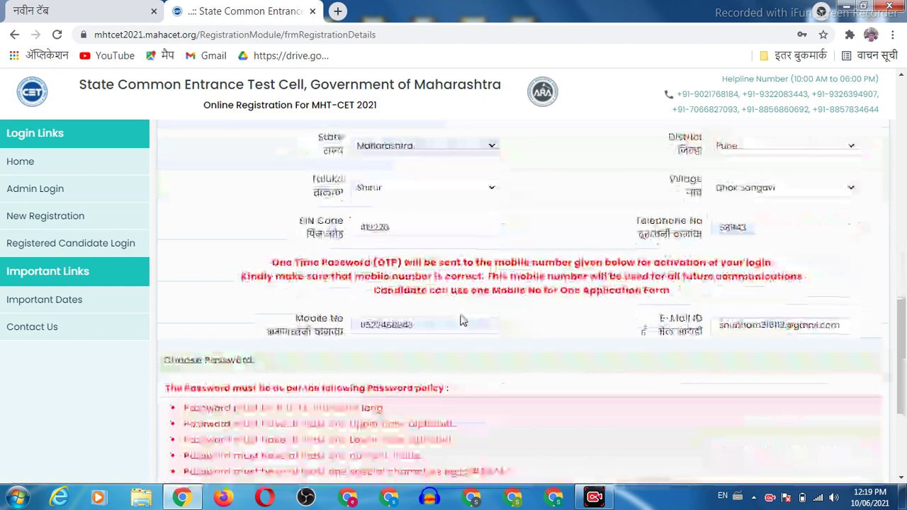
scroll(461, 321, "down", 2)
scroll(472, 324, "down", 1)
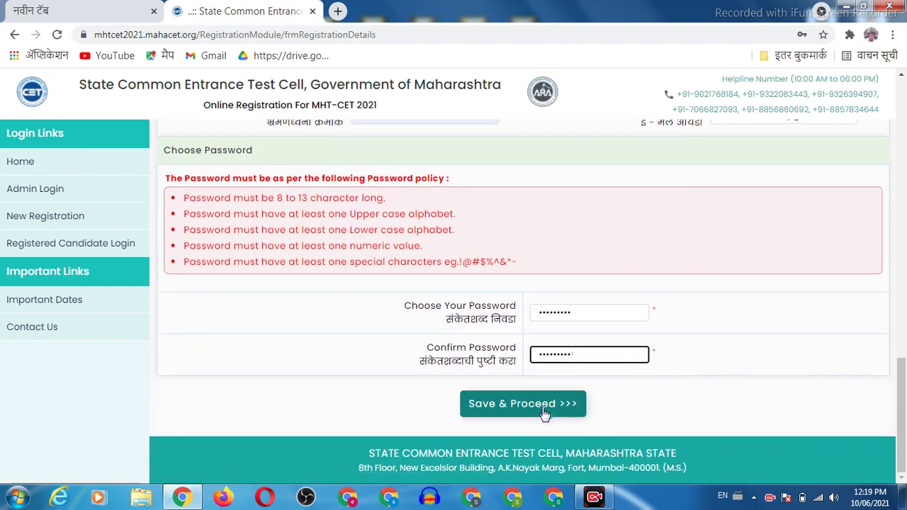
- Submit the registration with Save & Proceed, save the password in Chrome, and verify the received OTP
left_click(544, 414)
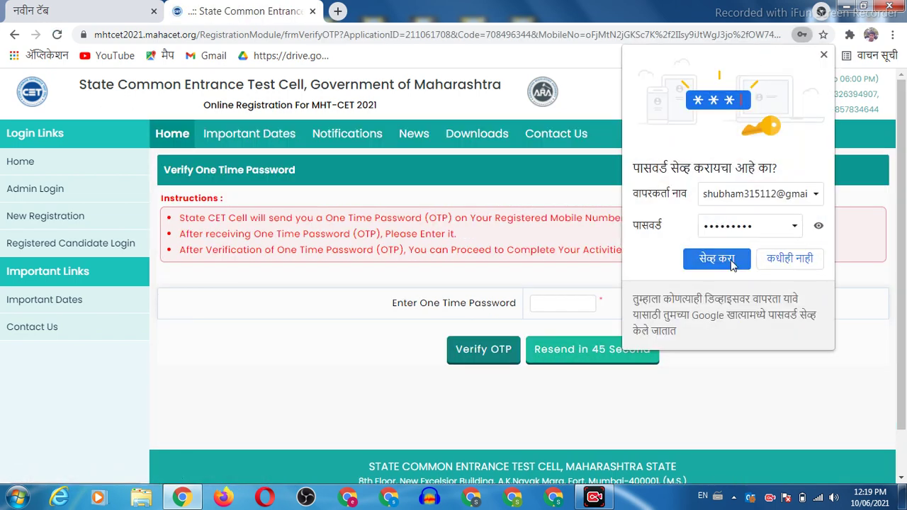
left_click(731, 260)
left_click(562, 305)
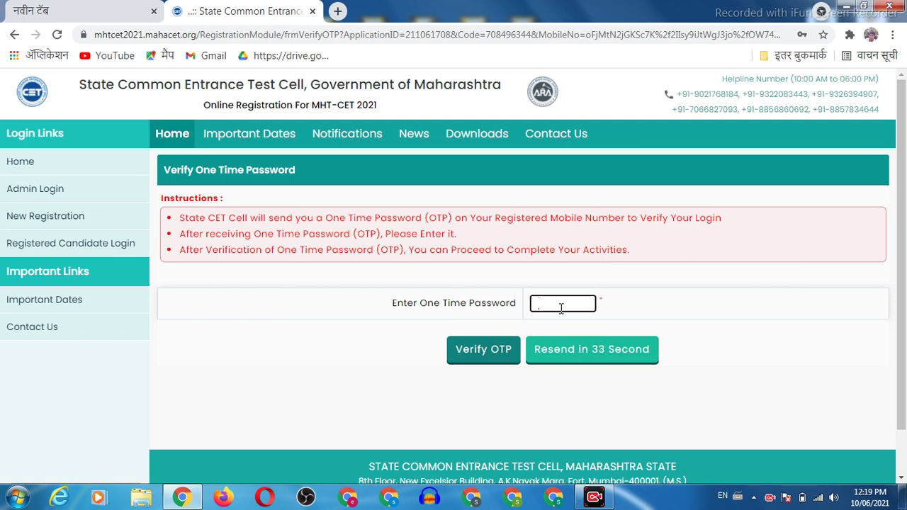
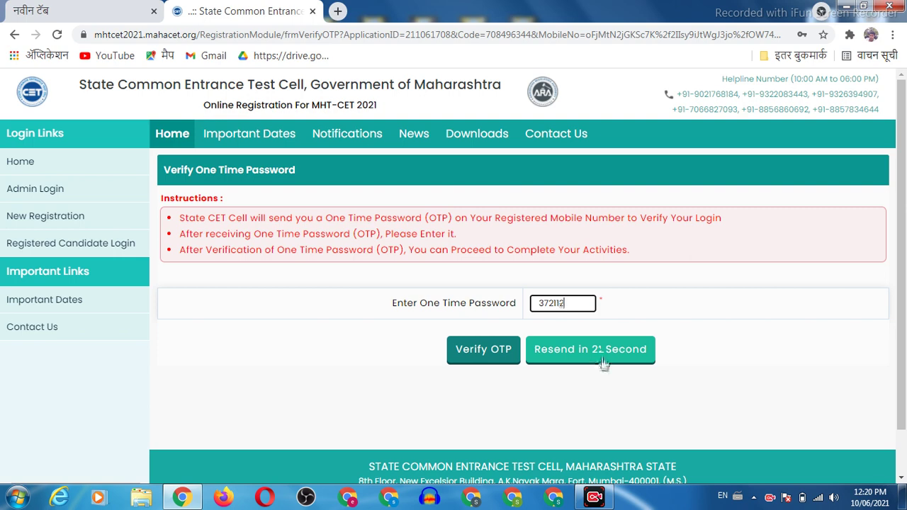
left_click(496, 349)
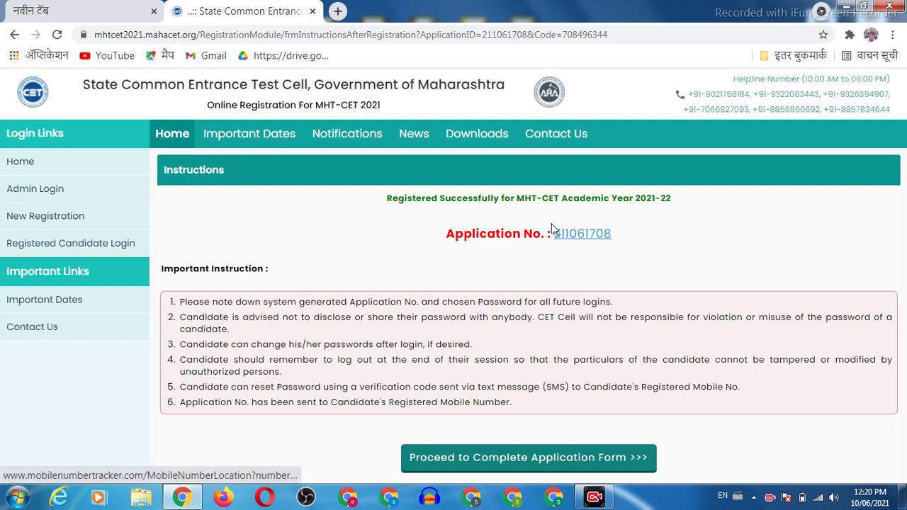
- Copy the issued application number and continue with 'Proceed to Complete Application Form'
left_click_drag(452, 240, 619, 235)
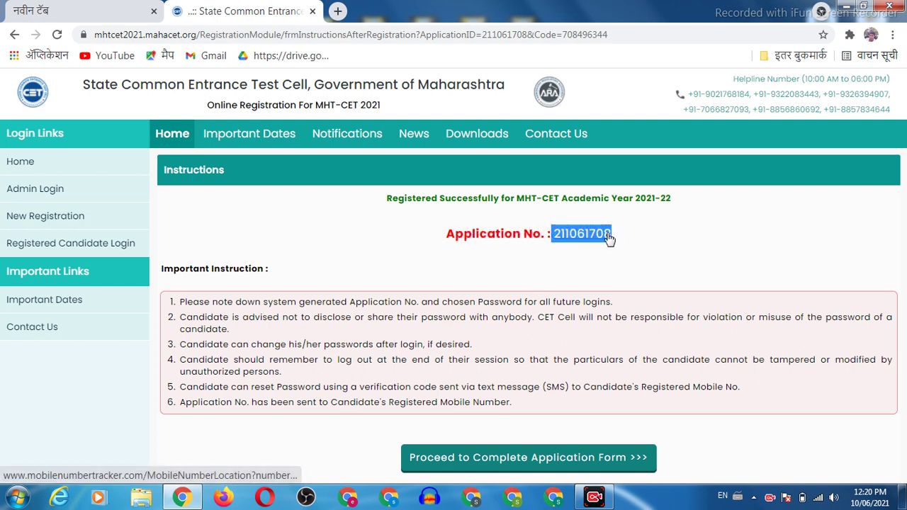
right_click(608, 235)
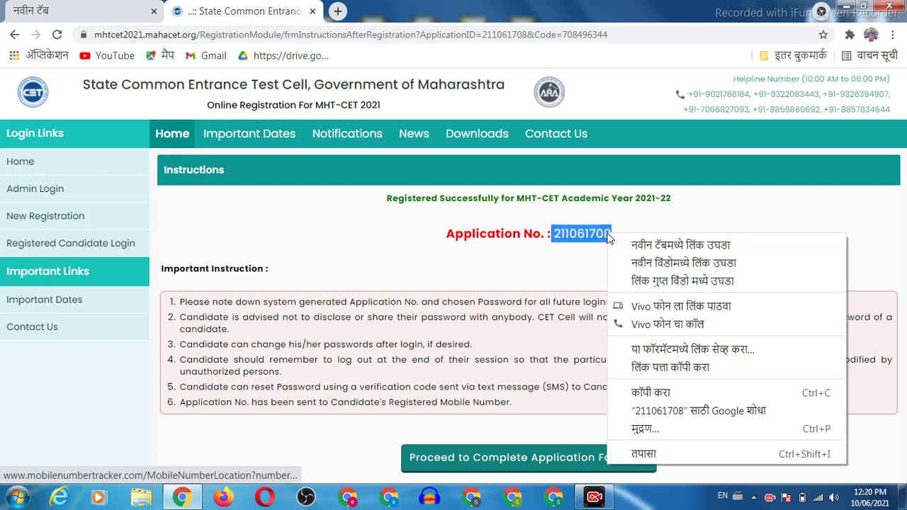
left_click(669, 392)
scroll(368, 314, "down", 2)
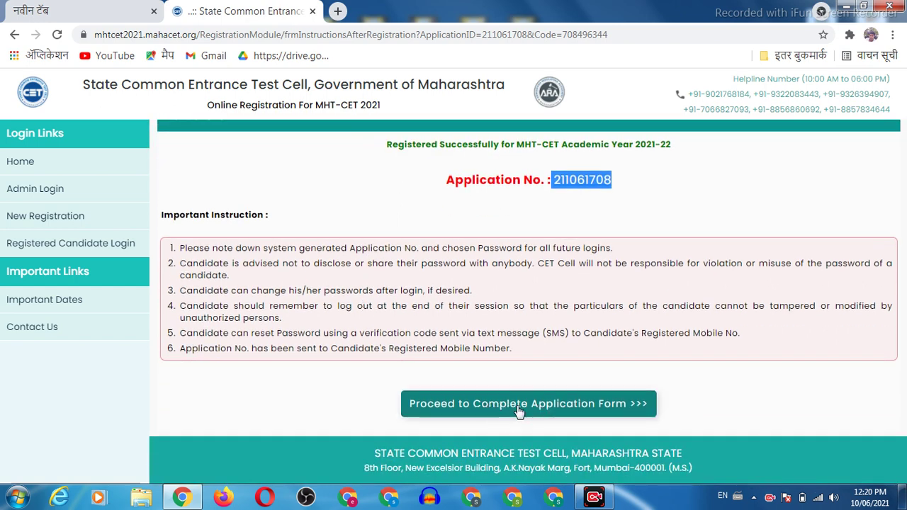
left_click(519, 410)
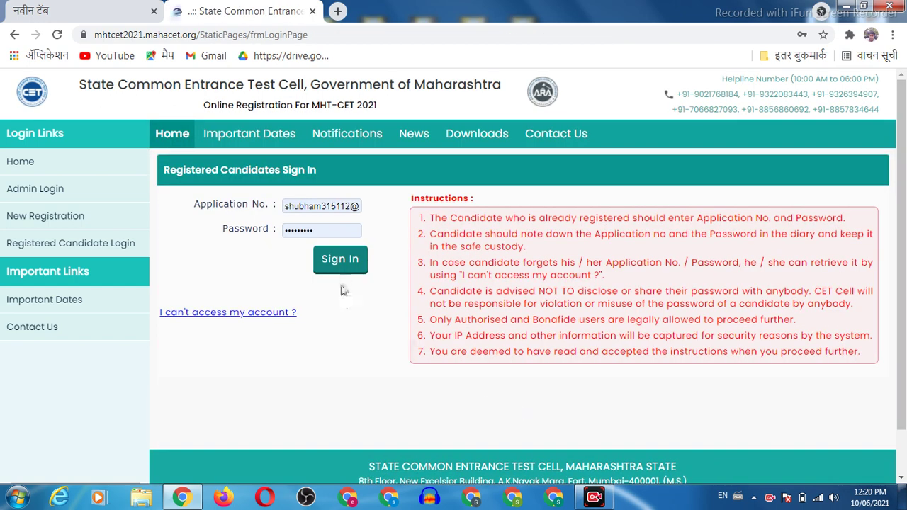
- Replace the autofilled Application No. with the pasted application number and sign in
left_click(341, 260)
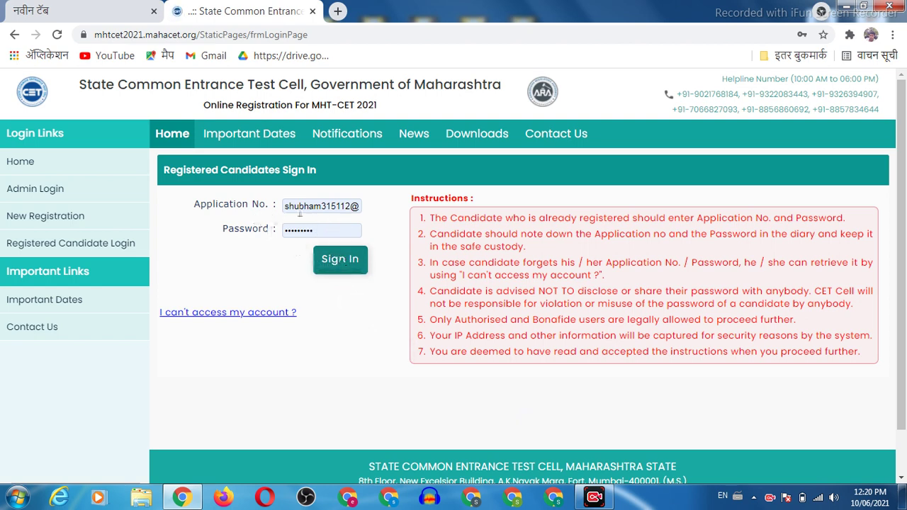
left_click(325, 206)
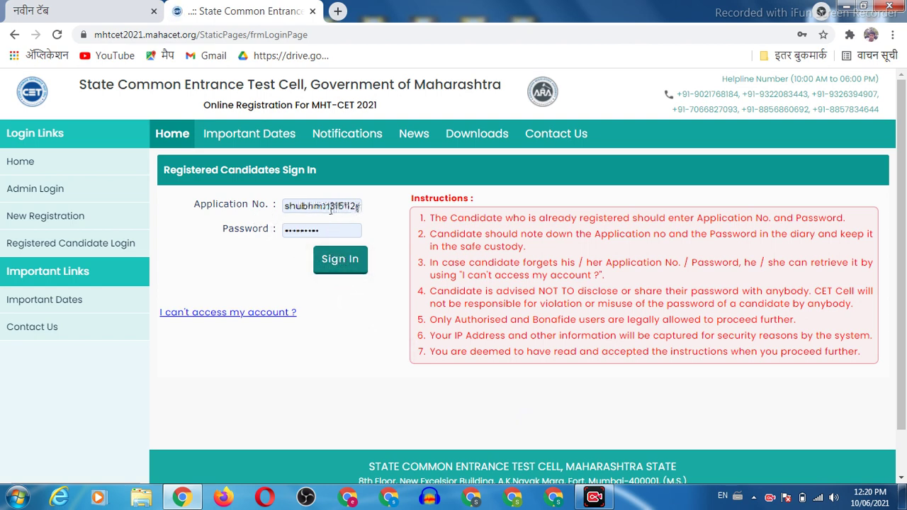
triple_click(294, 205)
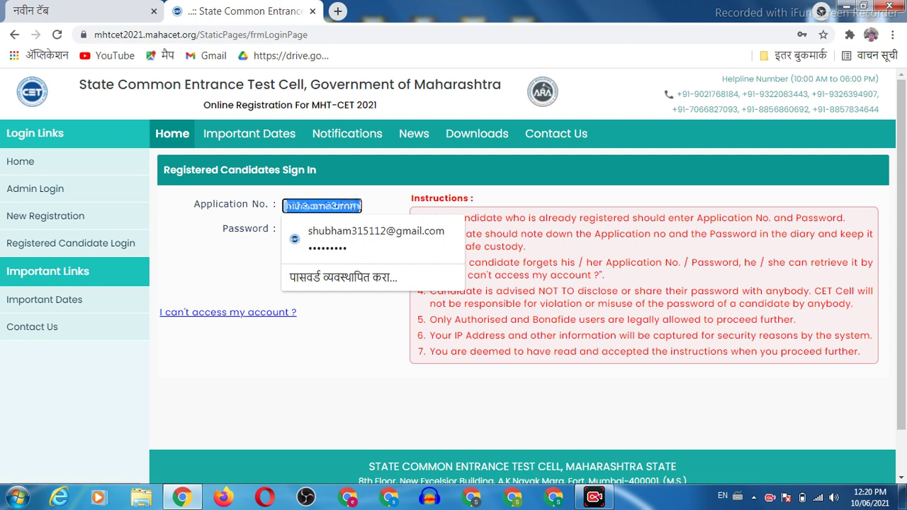
left_click_drag(298, 205, 362, 204)
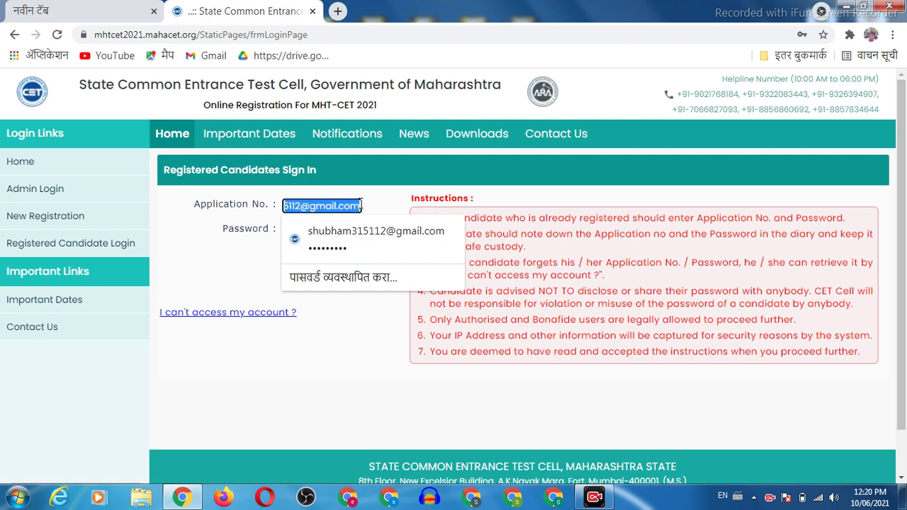
type("aaaaaaa")
key("BackSpace")
key("BackSpace")
key("BackSpace")
key("BackSpace")
key("BackSpace")
key("BackSpace")
key("BackSpace")
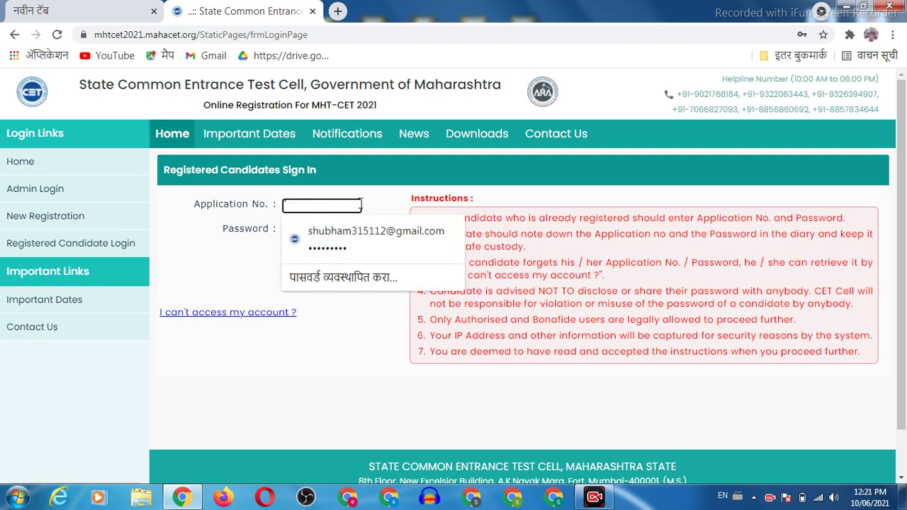
key("ctrl+v")
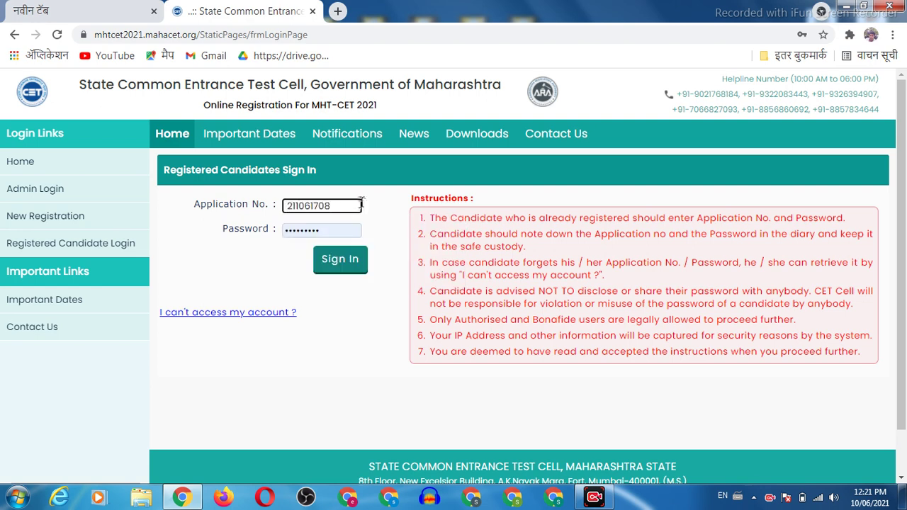
left_click(351, 267)
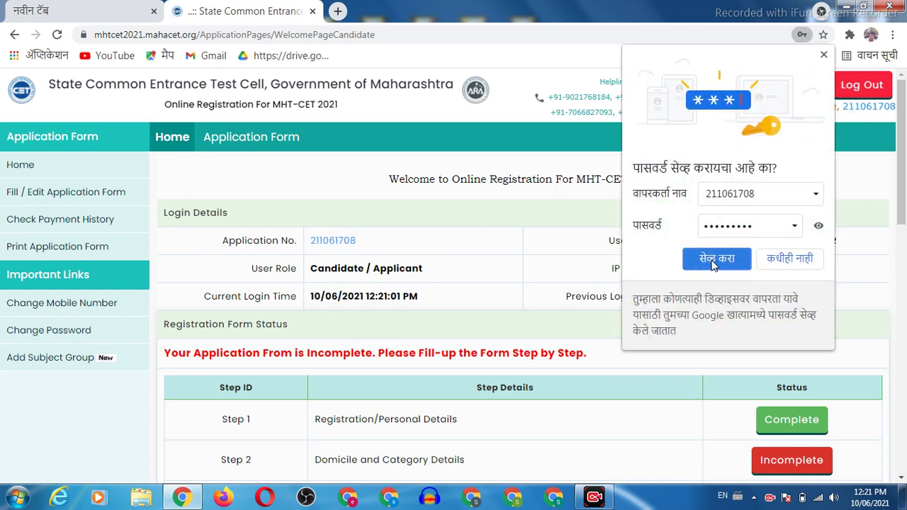
- Save the login in Chrome and review the Registration Form Status table showing only Step 1 complete
left_click(716, 260)
scroll(500, 311, "down", 2)
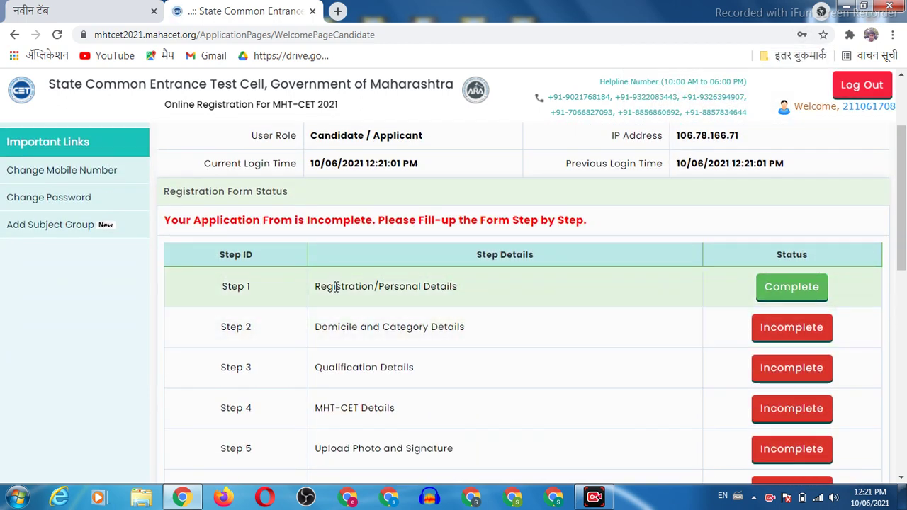
scroll(333, 304, "up", 2)
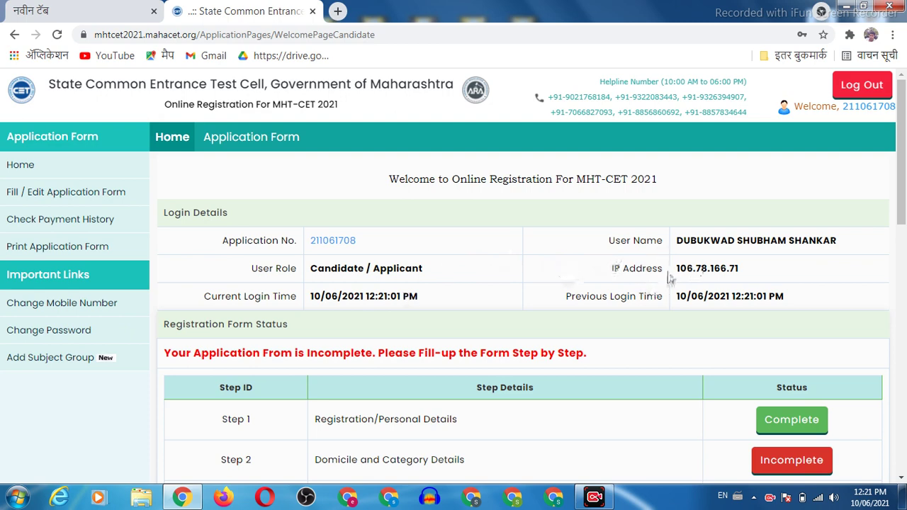
scroll(489, 263, "down", 2)
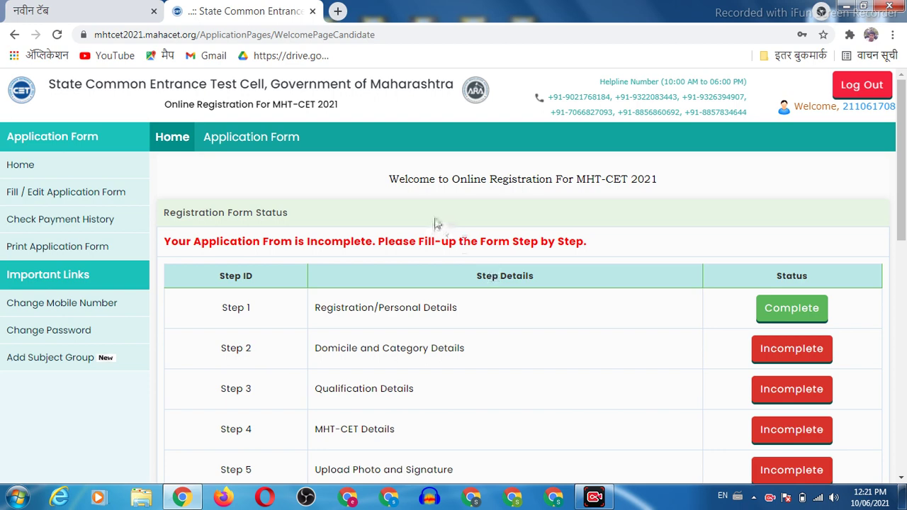
scroll(588, 211, "down", 1)
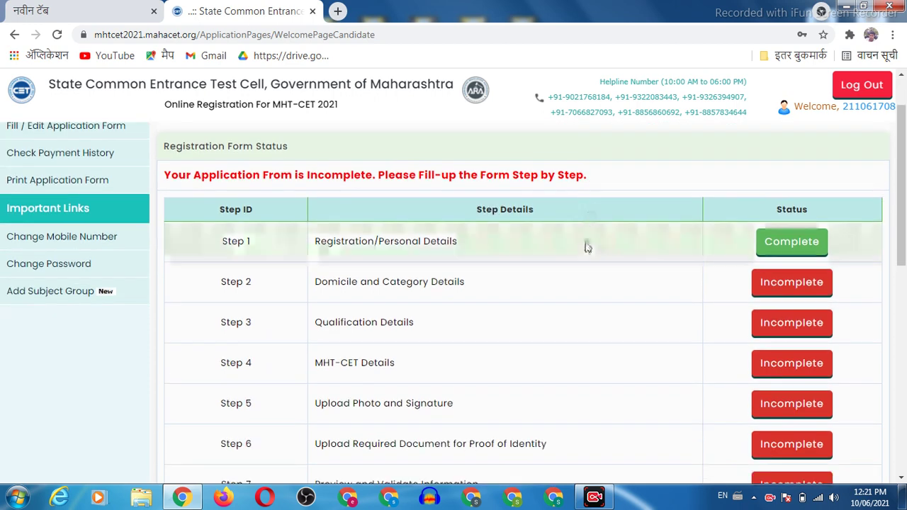
scroll(421, 245, "up", 1)
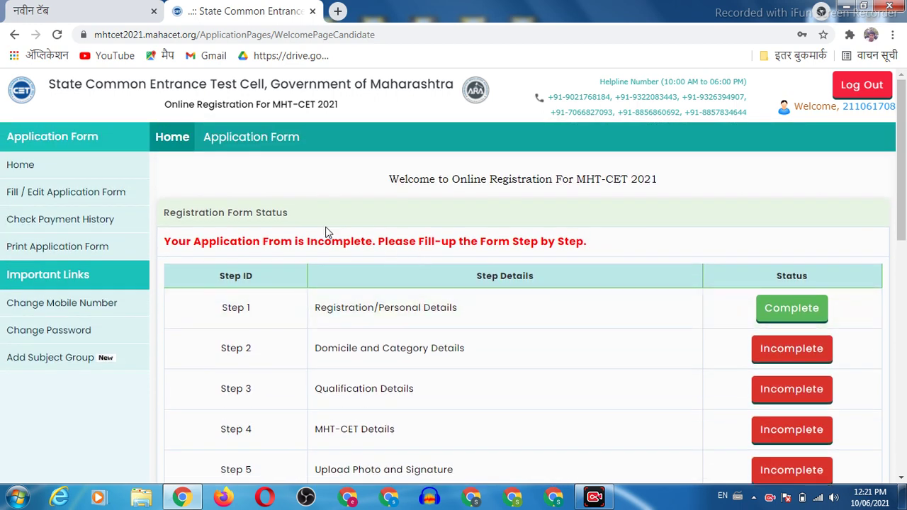
scroll(329, 275, "down", 2)
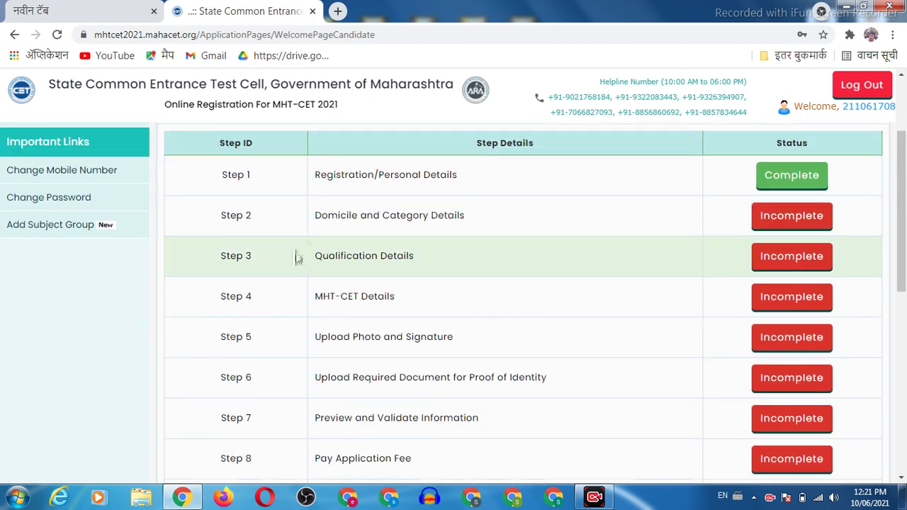
scroll(273, 318, "down", 6)
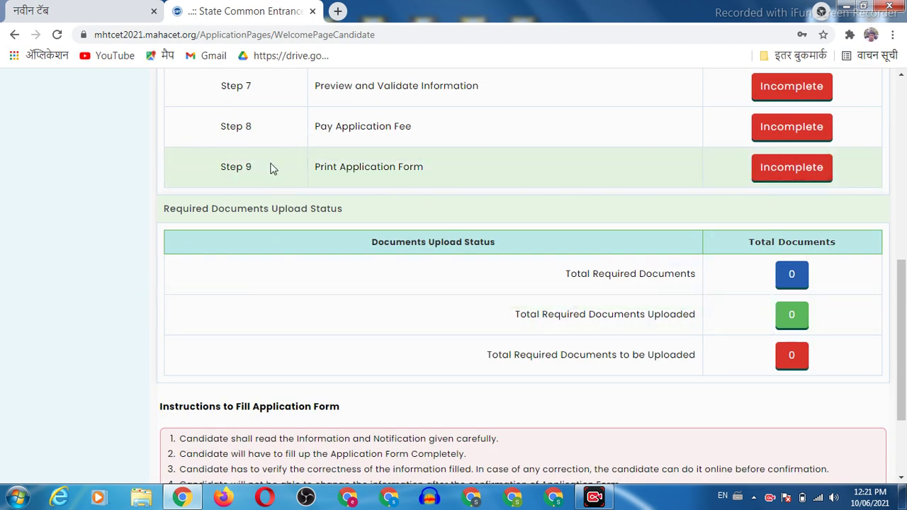
scroll(270, 166, "up", 2)
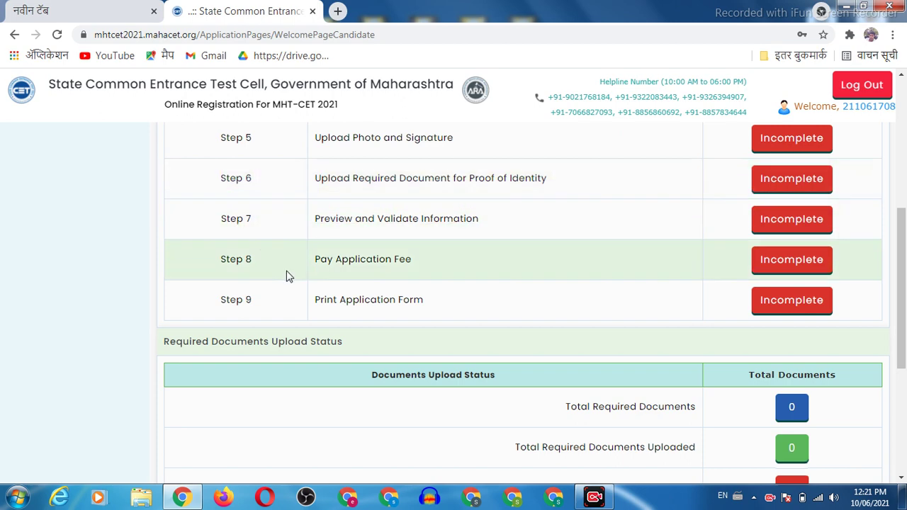
scroll(288, 266, "up", 5)
scroll(289, 269, "down", 3)
scroll(289, 269, "down", 2)
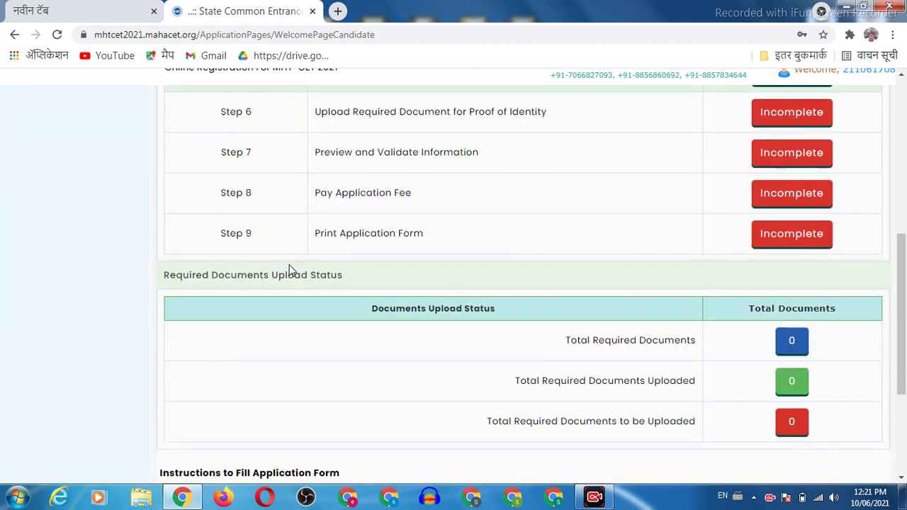
scroll(288, 263, "down", 3)
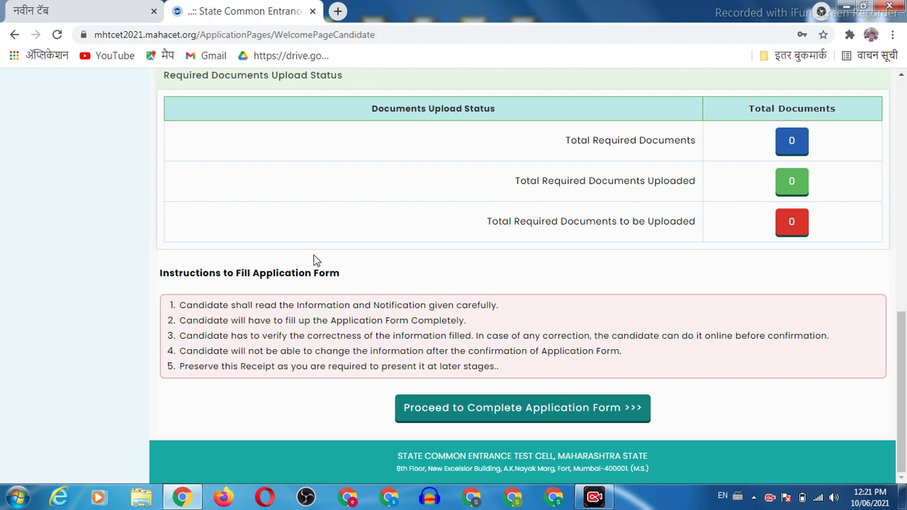
scroll(315, 261, "up", 8)
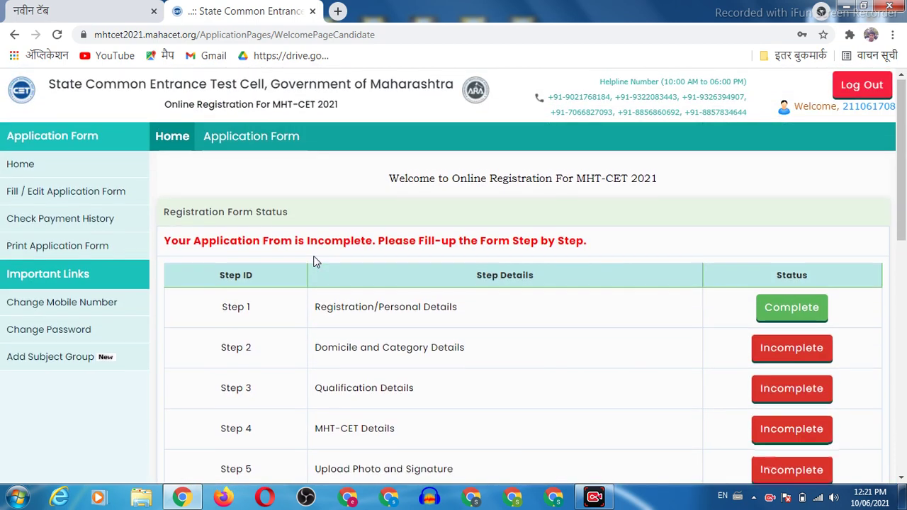